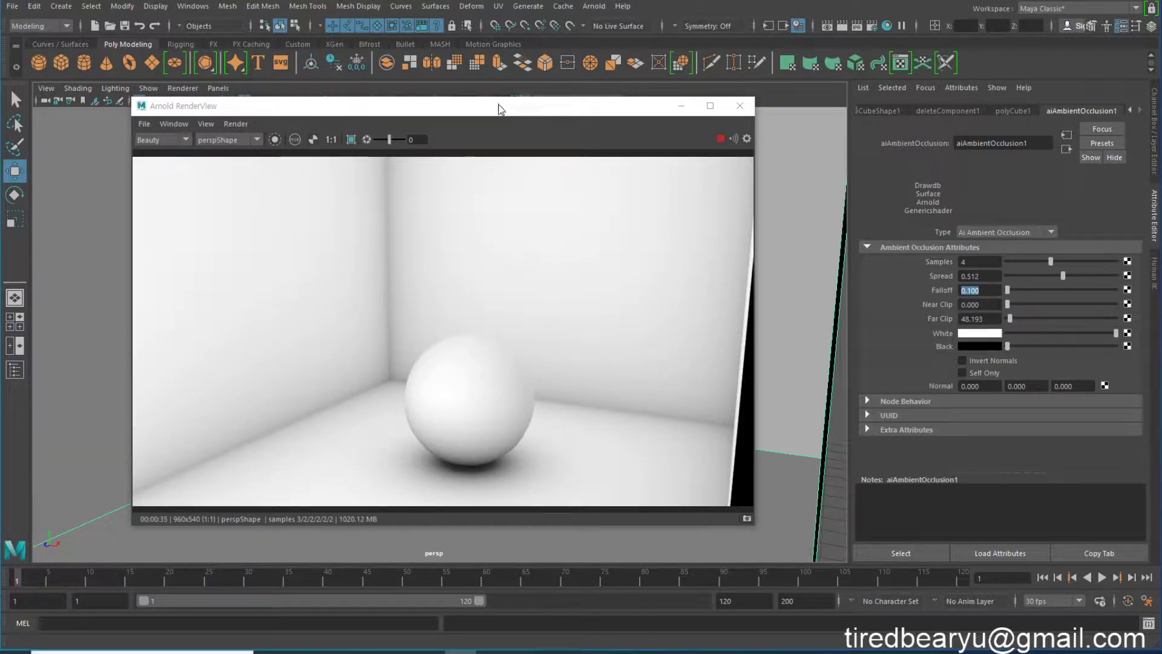
pyautogui.moveTo(501, 109); pyautogui.dragTo(749, 117)
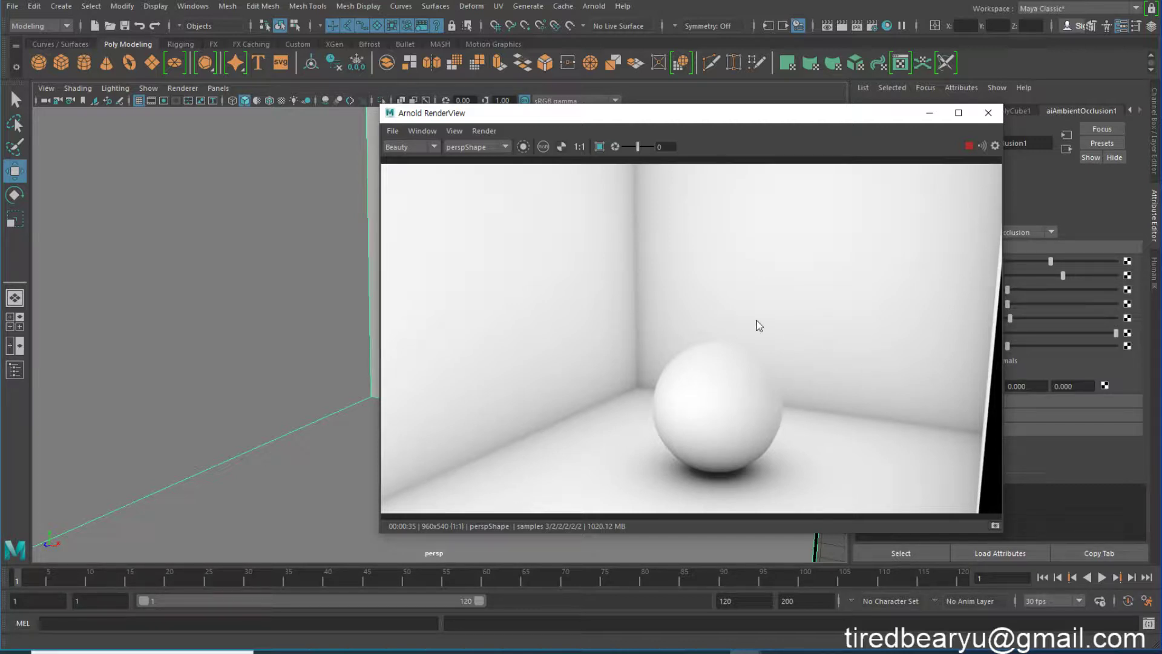
pyautogui.moveTo(796, 121); pyautogui.dragTo(790, 99)
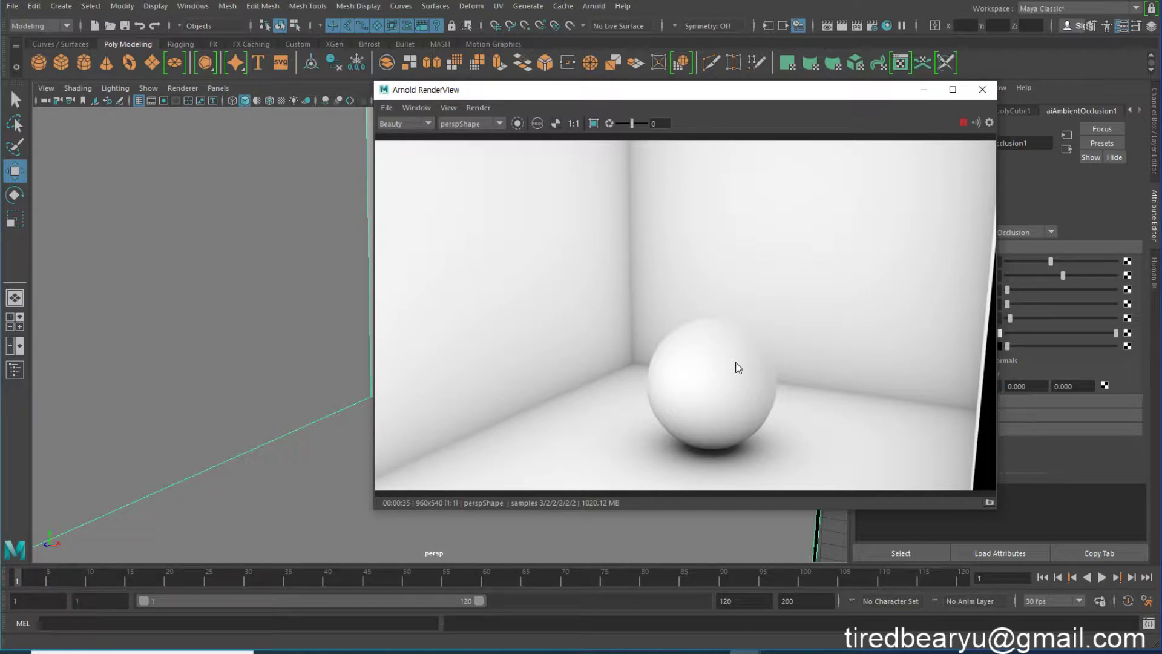
pyautogui.moveTo(604, 90); pyautogui.dragTo(468, 70)
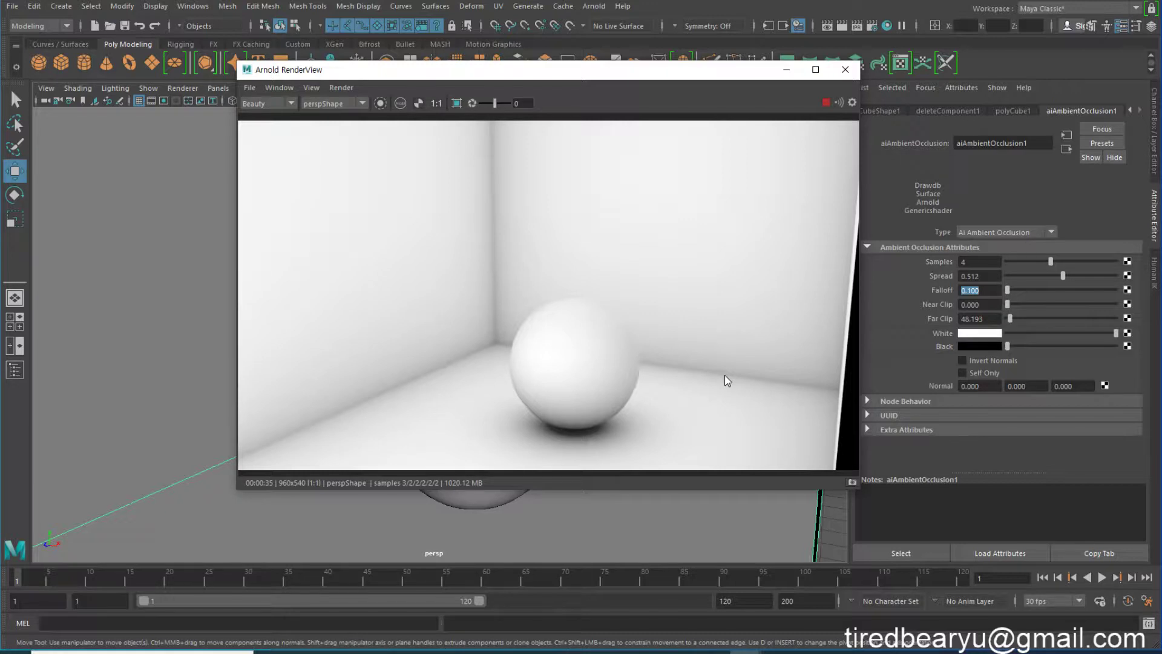
# Close the Arnold RenderView and start a new scene without saving the current one.
pyautogui.click(846, 70)
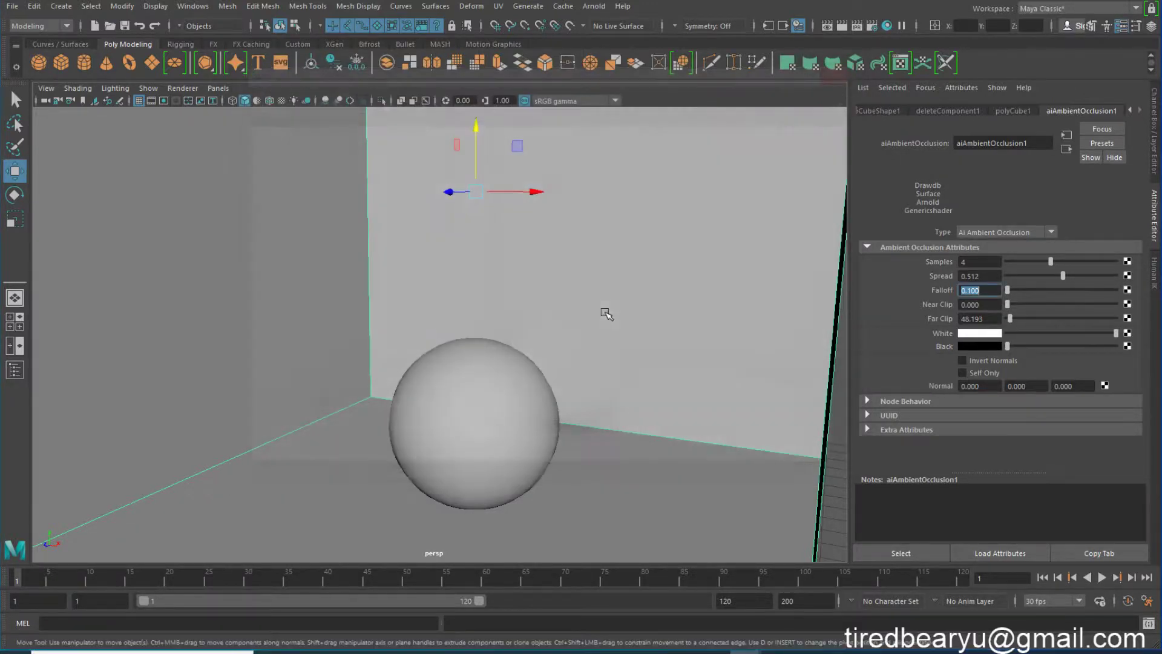
pyautogui.scroll(-5, 586, 333)
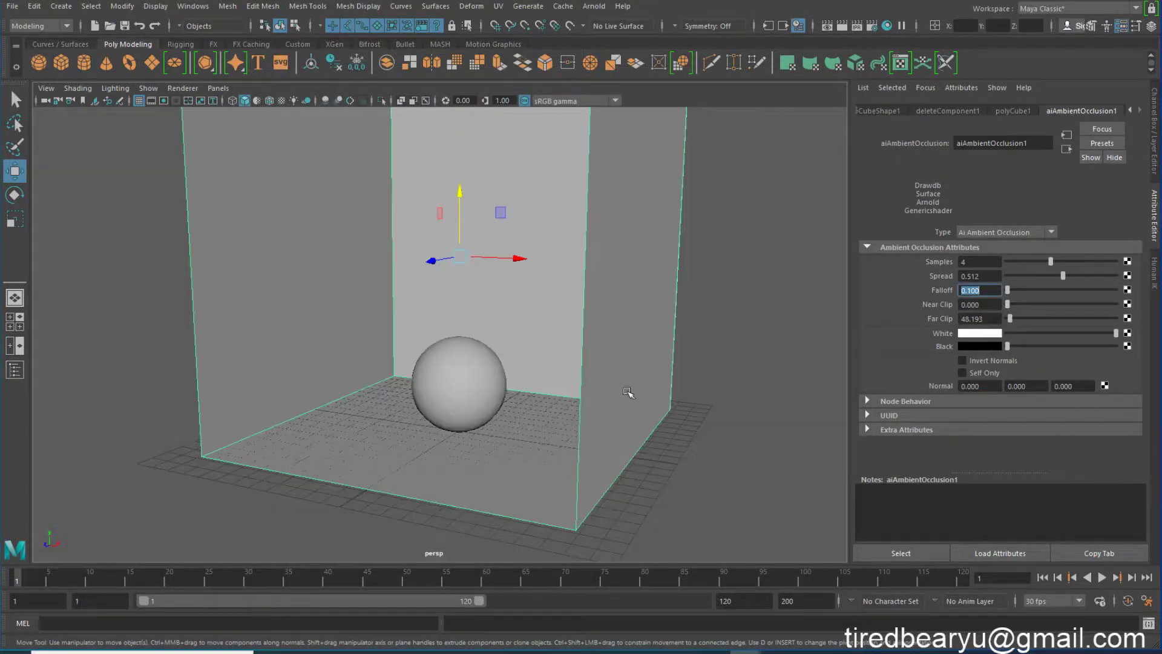
pyautogui.click(725, 354)
pyautogui.hotkey('ctrl', 'n')
pyautogui.press('Tab')
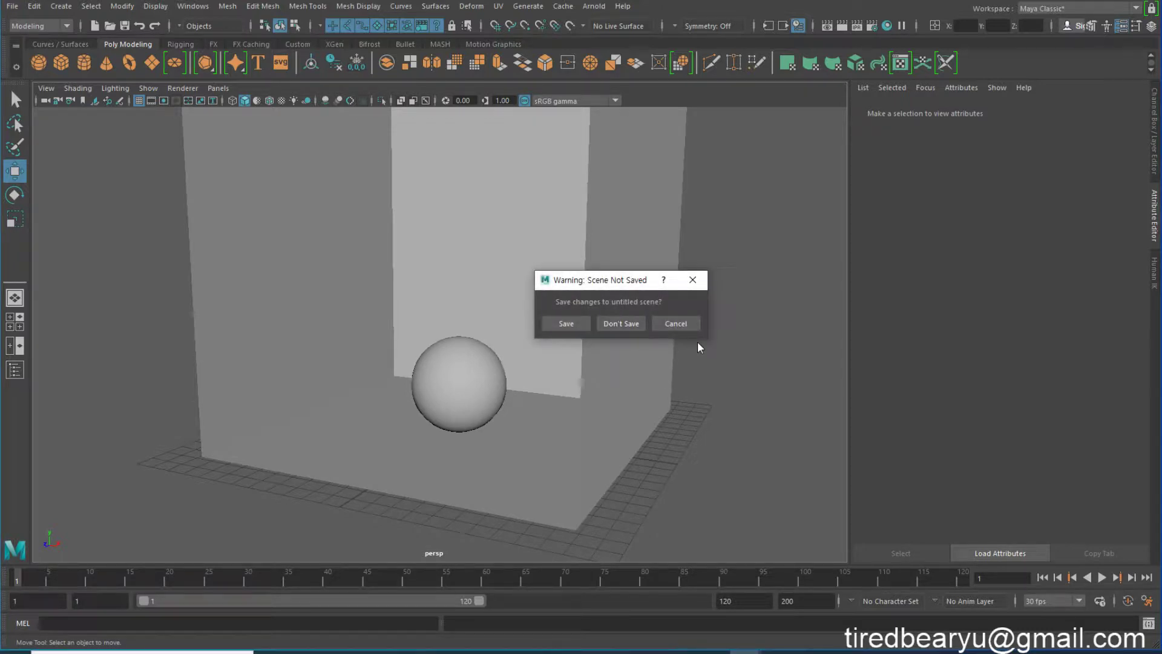
pyautogui.press('Return')
# Create a polygon cube at the grid centre, scale it up uniformly and raise it to stand around grid level.
pyautogui.click(61, 63)
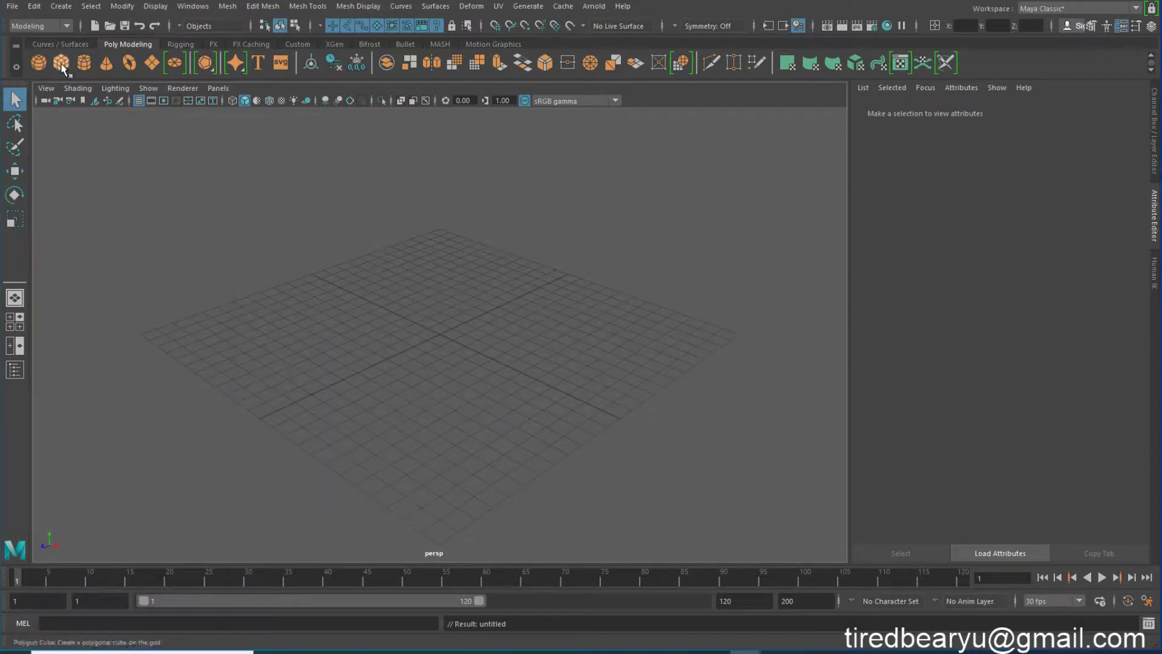
pyautogui.press('r')
pyautogui.moveTo(452, 340); pyautogui.dragTo(519, 352)
pyautogui.press('w')
pyautogui.moveTo(442, 271); pyautogui.dragTo(442, 193)
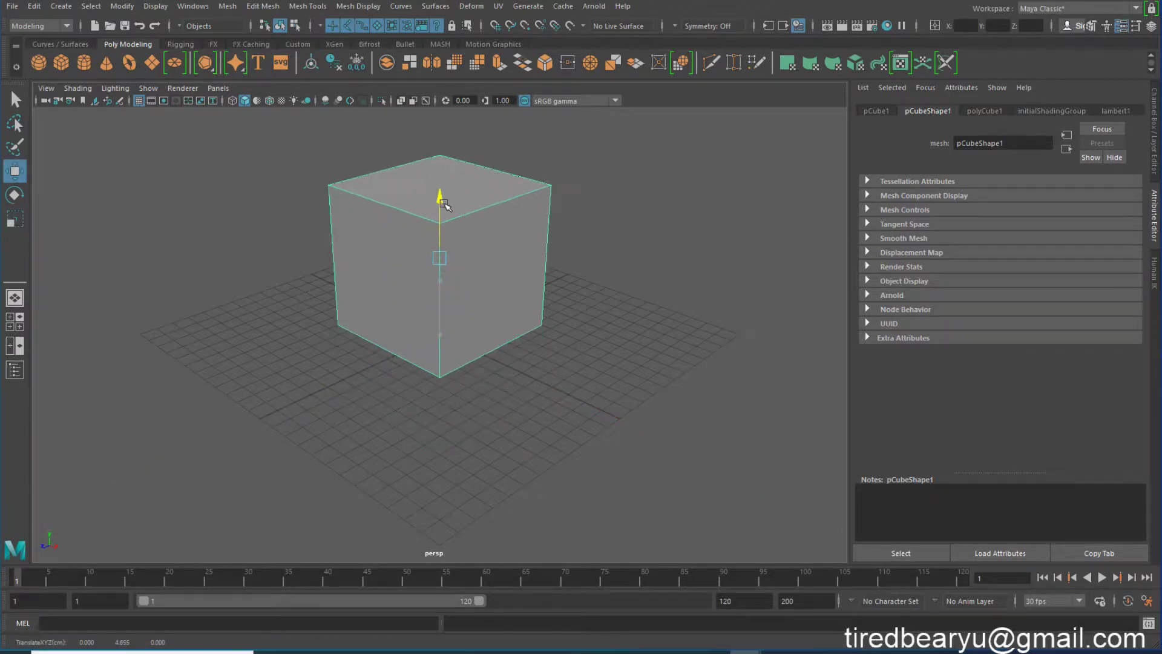
# Delete the cube's front face to turn it into an open room.
pyautogui.keyDown('alt'); pyautogui.moveTo(437, 287); pyautogui.dragTo(446, 260); pyautogui.keyUp('alt')
pyautogui.keyDown('alt'); pyautogui.moveTo(457, 291); pyautogui.dragTo(470, 363, button='middle'); pyautogui.keyUp('alt')
pyautogui.keyDown('alt'); pyautogui.moveTo(469, 363); pyautogui.dragTo(507, 282); pyautogui.keyUp('alt')
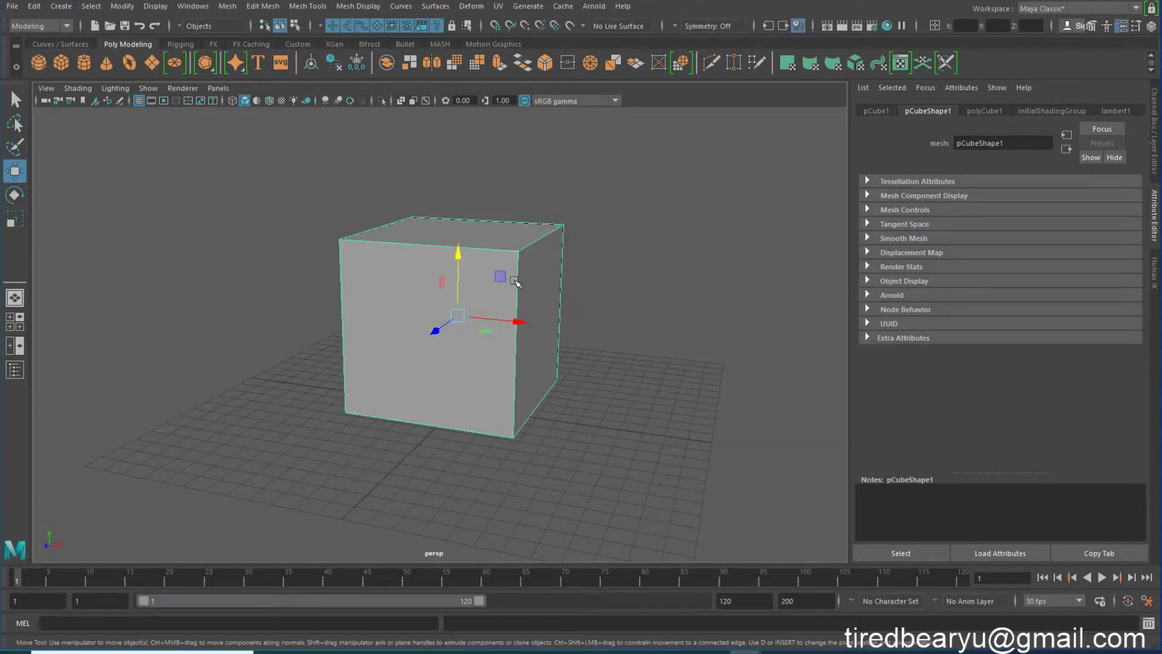
pyautogui.moveTo(507, 281); pyautogui.dragTo(536, 280, button='right')
pyautogui.click(485, 307)
pyautogui.press('Delete')
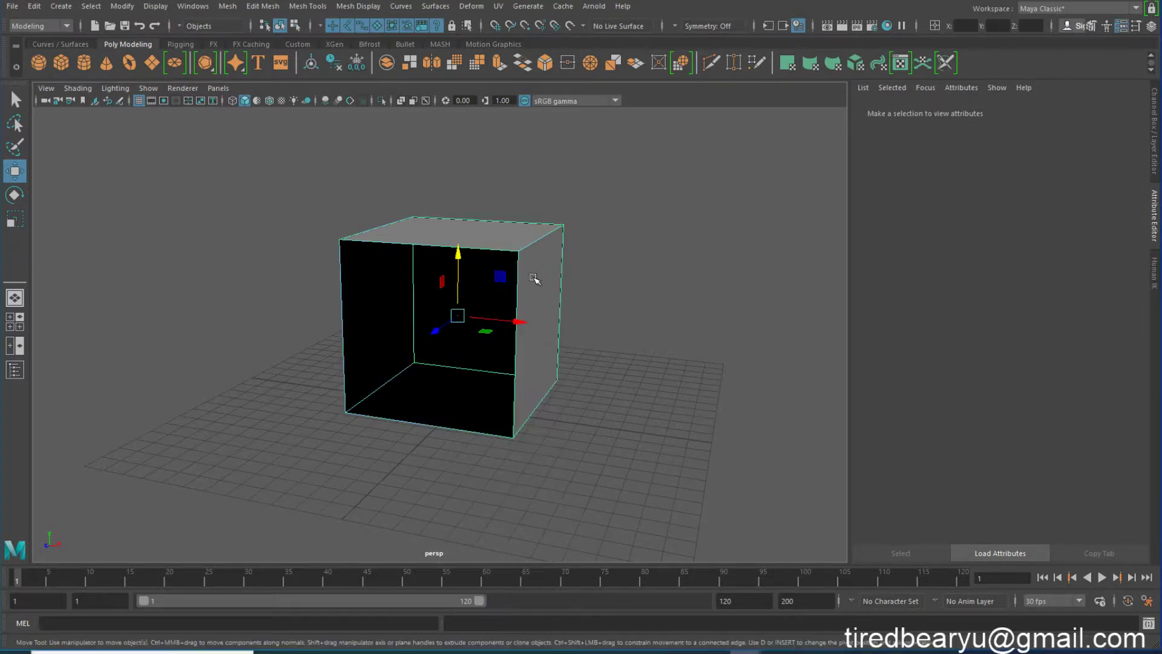
# Scale the open cube up slightly and raise it a little to keep its floor near the grid.
pyautogui.scroll(3, 511, 316)
pyautogui.keyDown('alt'); pyautogui.moveTo(512, 316); pyautogui.dragTo(547, 334, button='middle'); pyautogui.keyUp('alt')
pyautogui.keyDown('alt'); pyautogui.moveTo(548, 335); pyautogui.dragTo(613, 321); pyautogui.keyUp('alt')
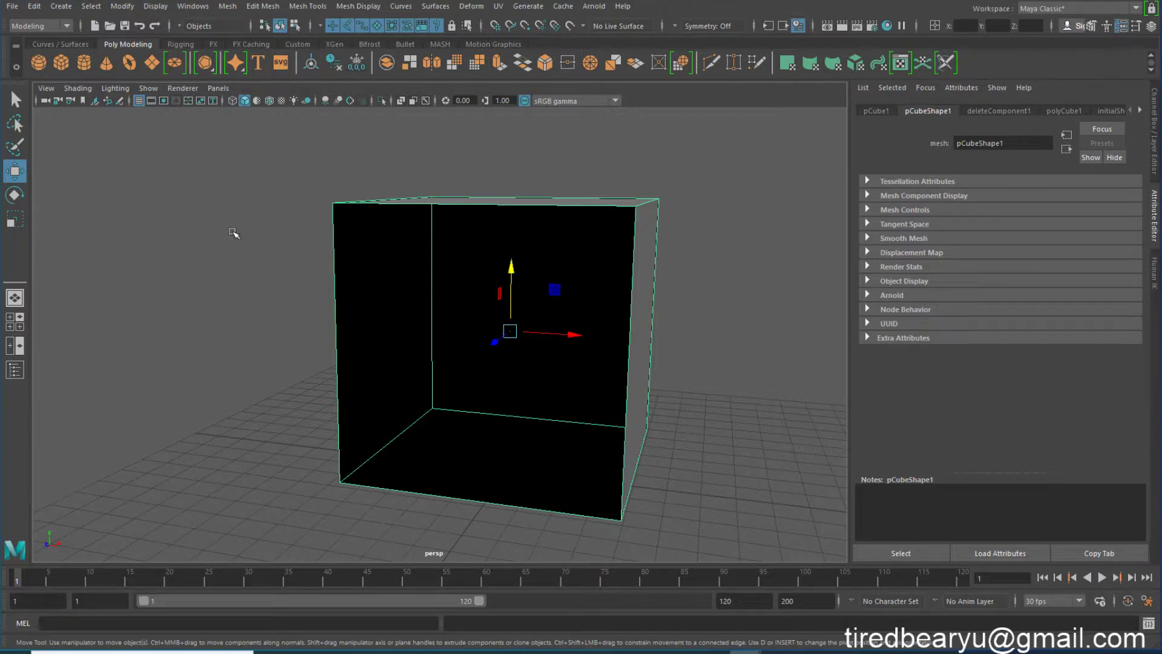
pyautogui.press('r')
pyautogui.moveTo(511, 336); pyautogui.dragTo(541, 338)
pyautogui.press('w')
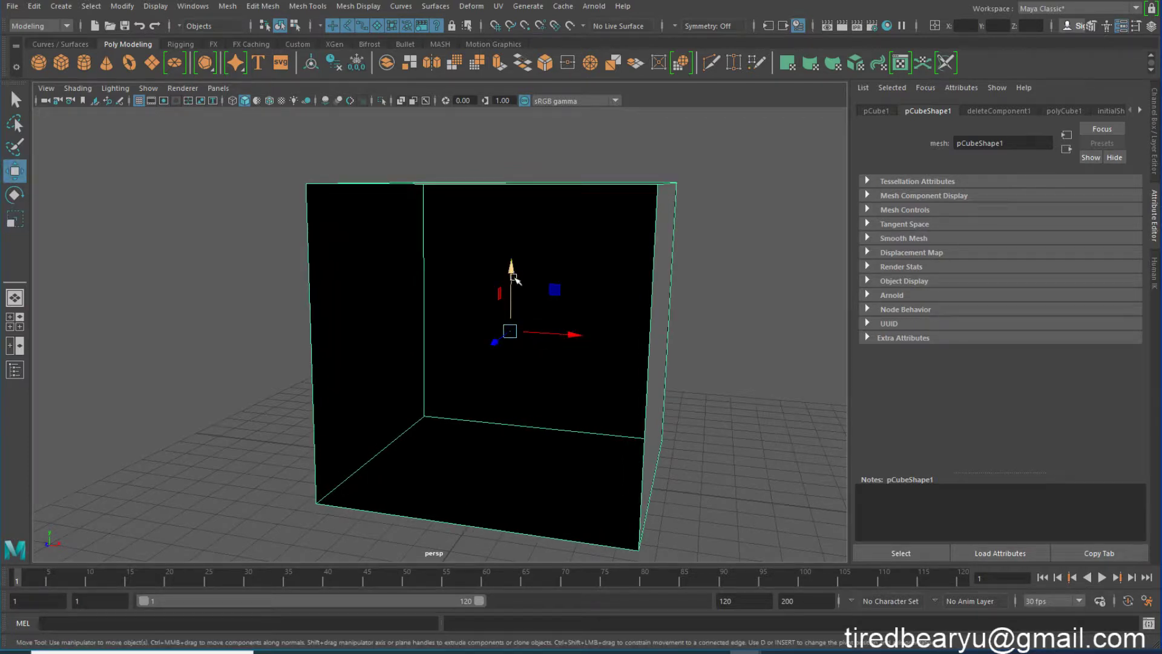
pyautogui.moveTo(514, 278); pyautogui.dragTo(514, 273)
# Create a polygon sphere inside the open cube and raise it to rest on the floor.
pyautogui.keyDown('alt'); pyautogui.moveTo(378, 229); pyautogui.dragTo(378, 237); pyautogui.keyUp('alt')
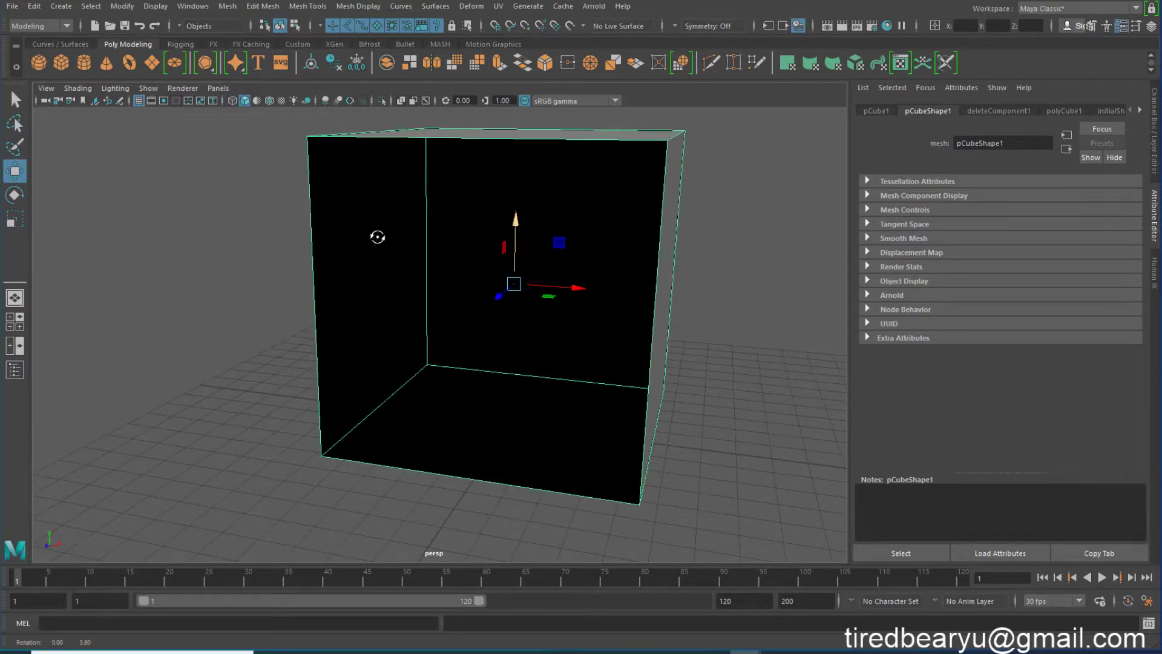
pyautogui.click(38, 63)
pyautogui.keyDown('alt'); pyautogui.moveTo(478, 301); pyautogui.dragTo(483, 330); pyautogui.keyUp('alt')
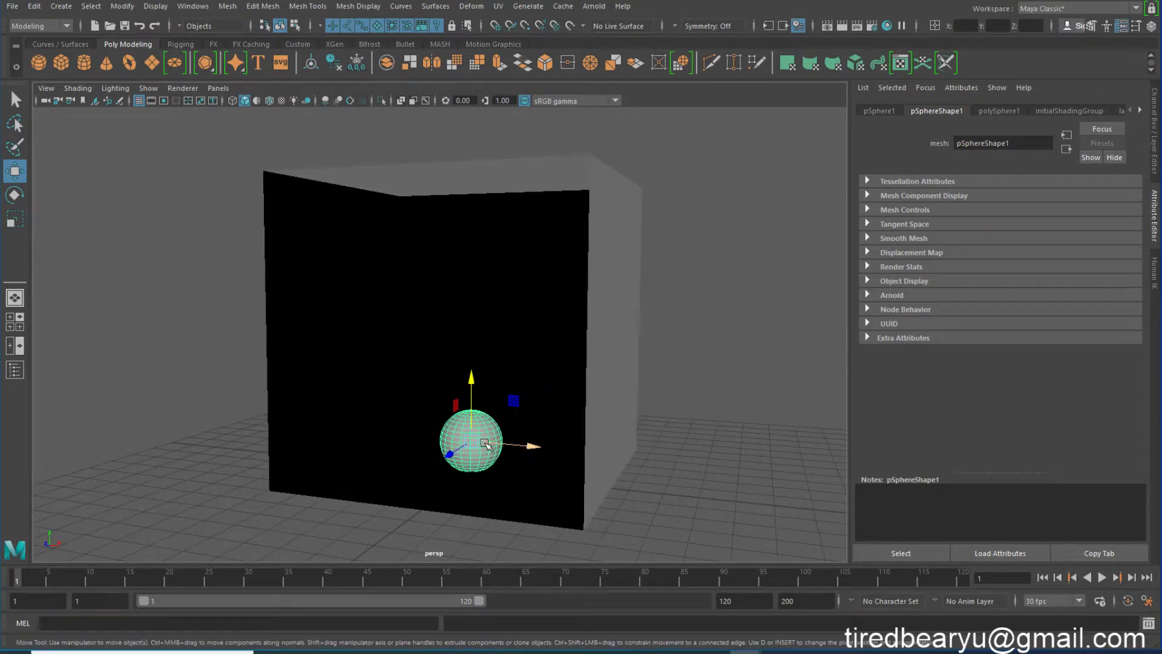
pyautogui.moveTo(475, 386); pyautogui.dragTo(504, 395)
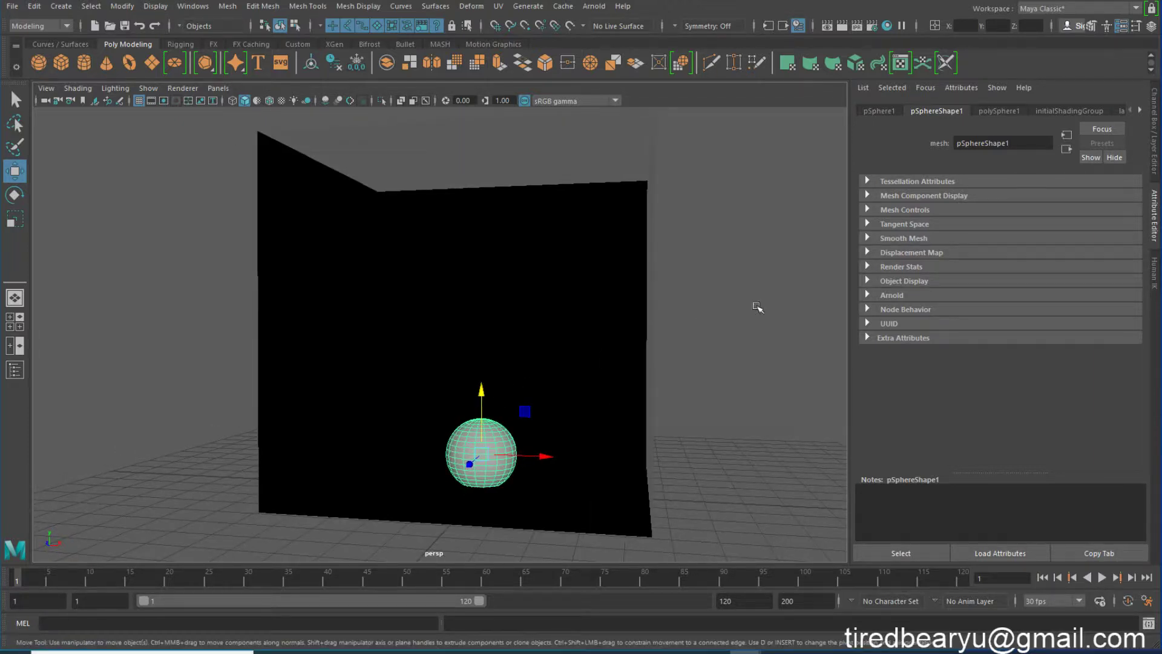
# Assign a new Arnold aiAmbientOcclusion material to the open cube.
pyautogui.click(756, 304)
pyautogui.click(578, 206)
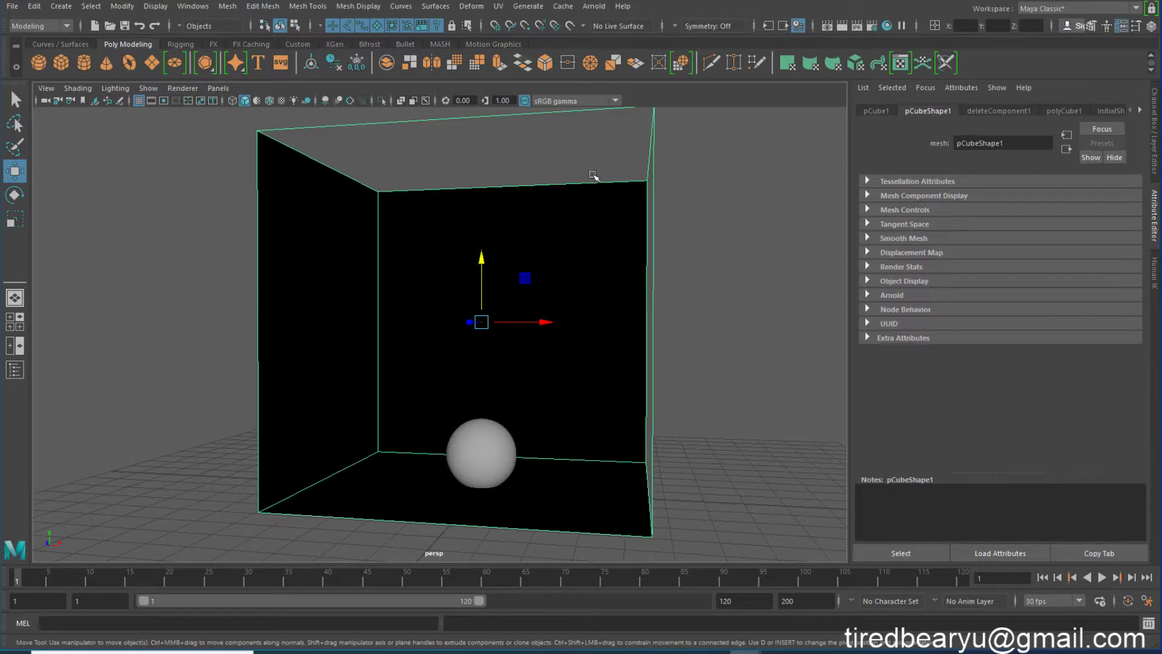
pyautogui.moveTo(593, 160); pyautogui.dragTo(589, 495, button='right')
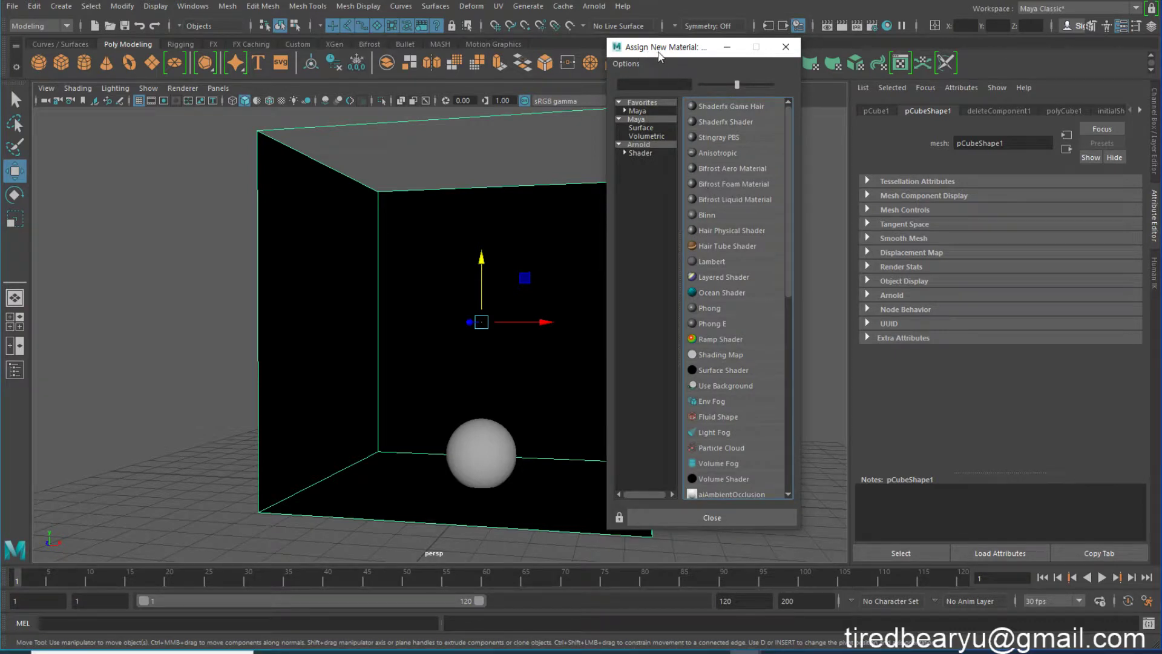
pyautogui.moveTo(695, 54); pyautogui.dragTo(702, 33)
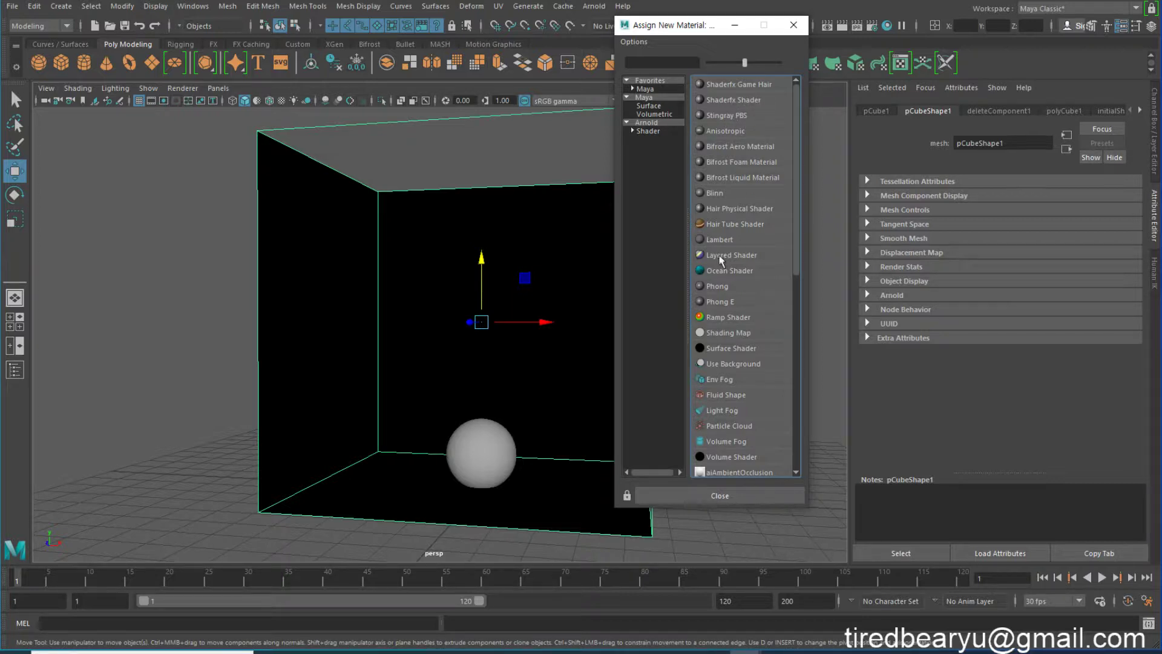
pyautogui.click(642, 132)
pyautogui.click(633, 131)
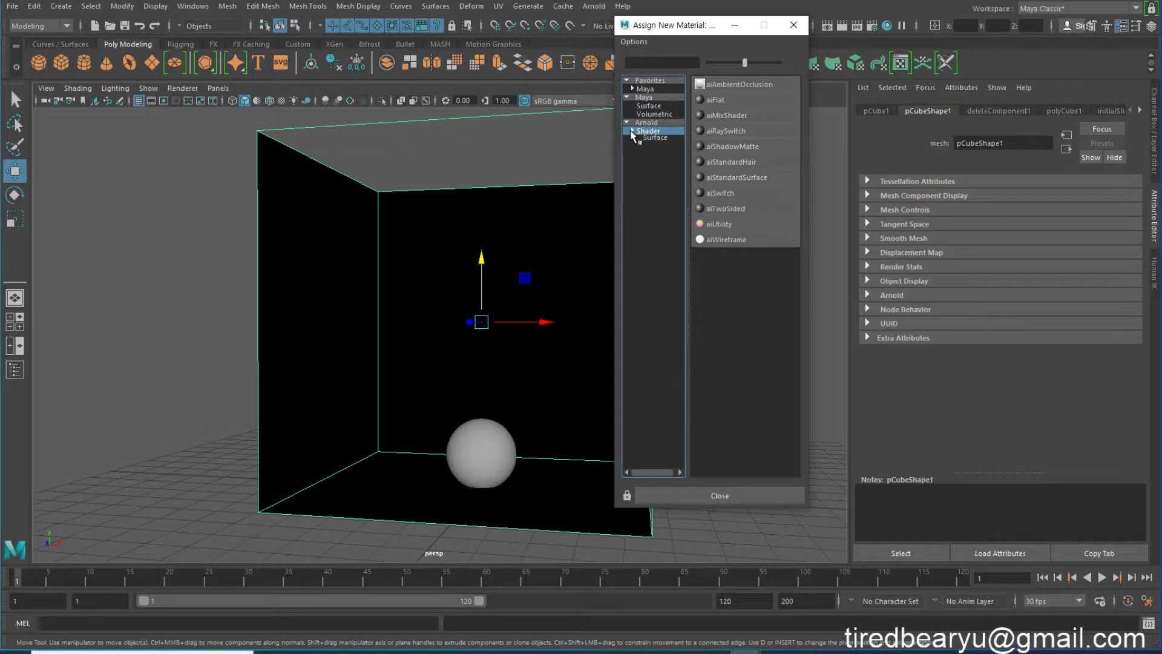
pyautogui.click(632, 131)
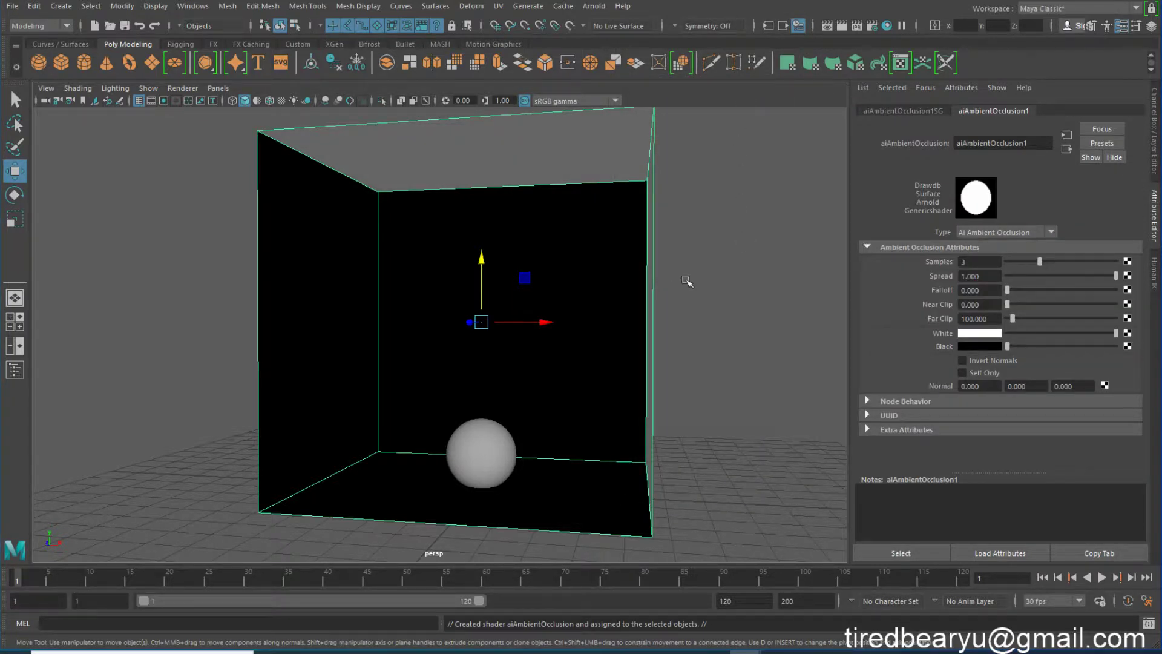
# Create a small polygon cube, place it on the floor beside the sphere and rotate it slightly about the vertical axis.
pyautogui.click(480, 454)
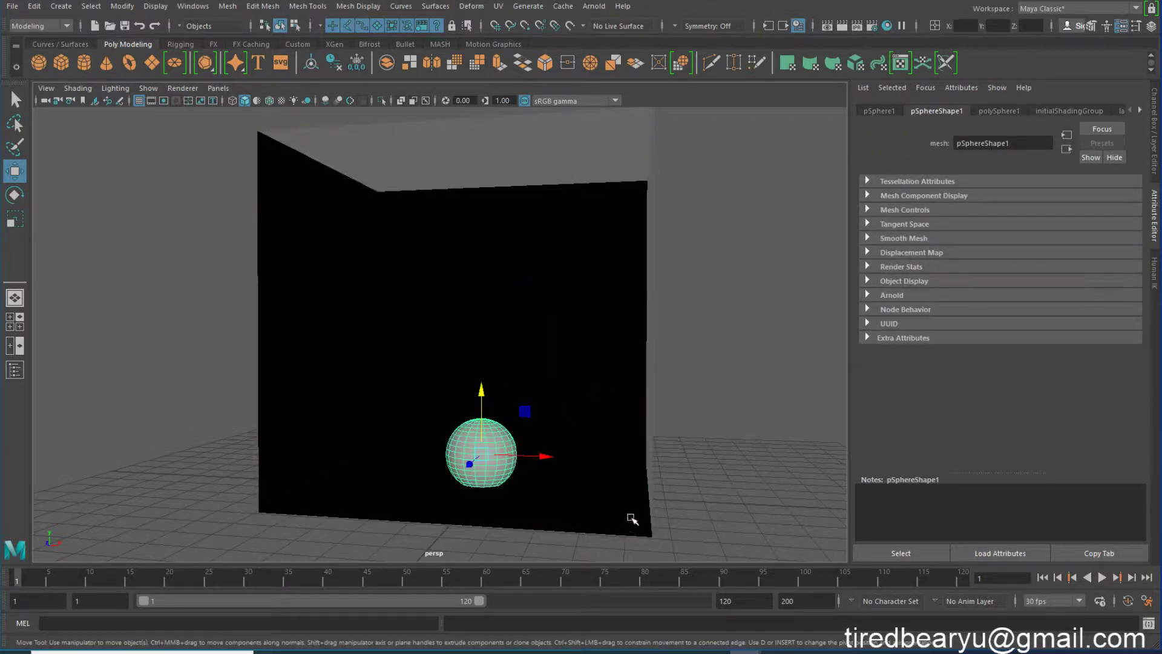
pyautogui.moveTo(731, 498); pyautogui.dragTo(220, 229)
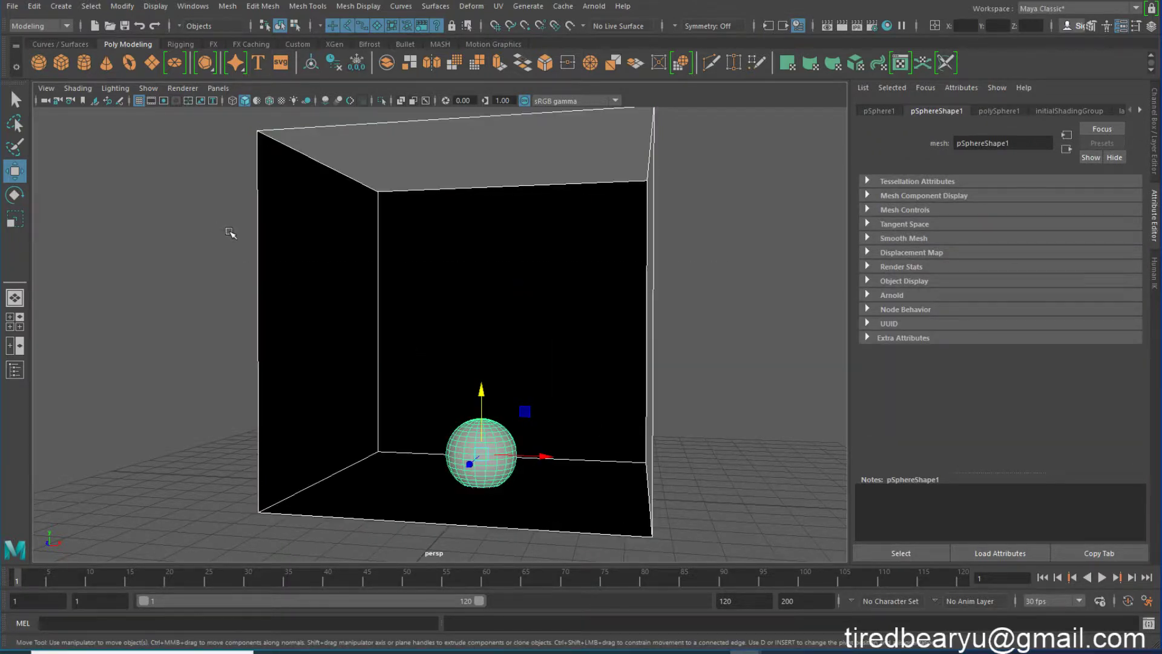
pyautogui.click(60, 63)
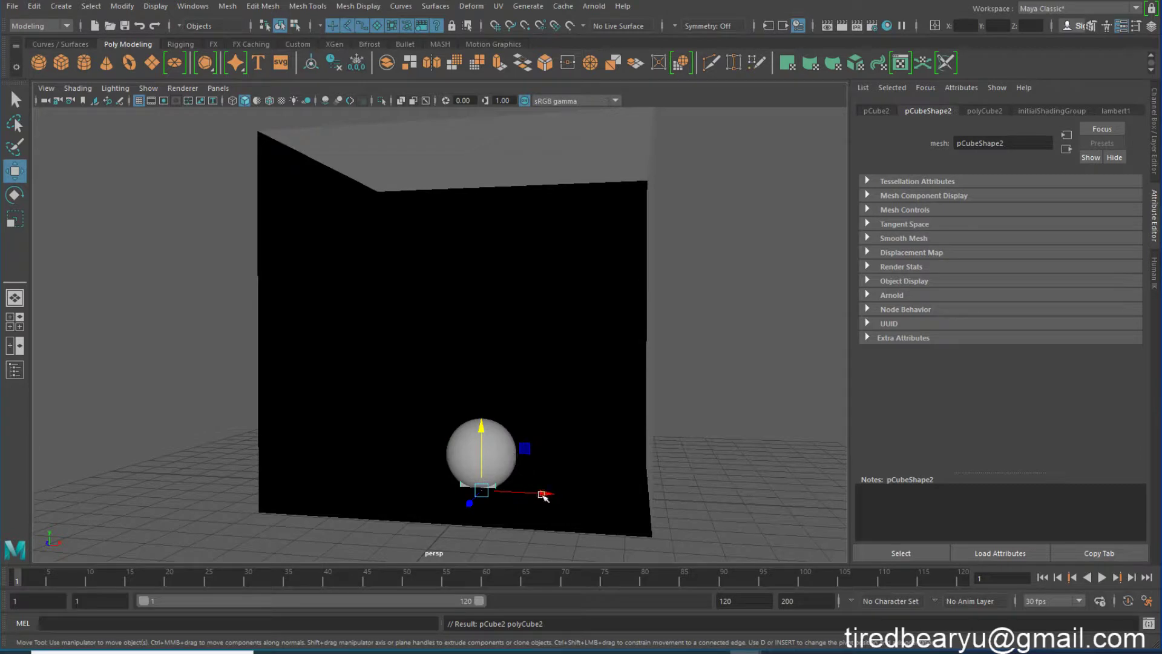
pyautogui.moveTo(542, 495); pyautogui.dragTo(609, 489)
pyautogui.moveTo(546, 422); pyautogui.dragTo(546, 407)
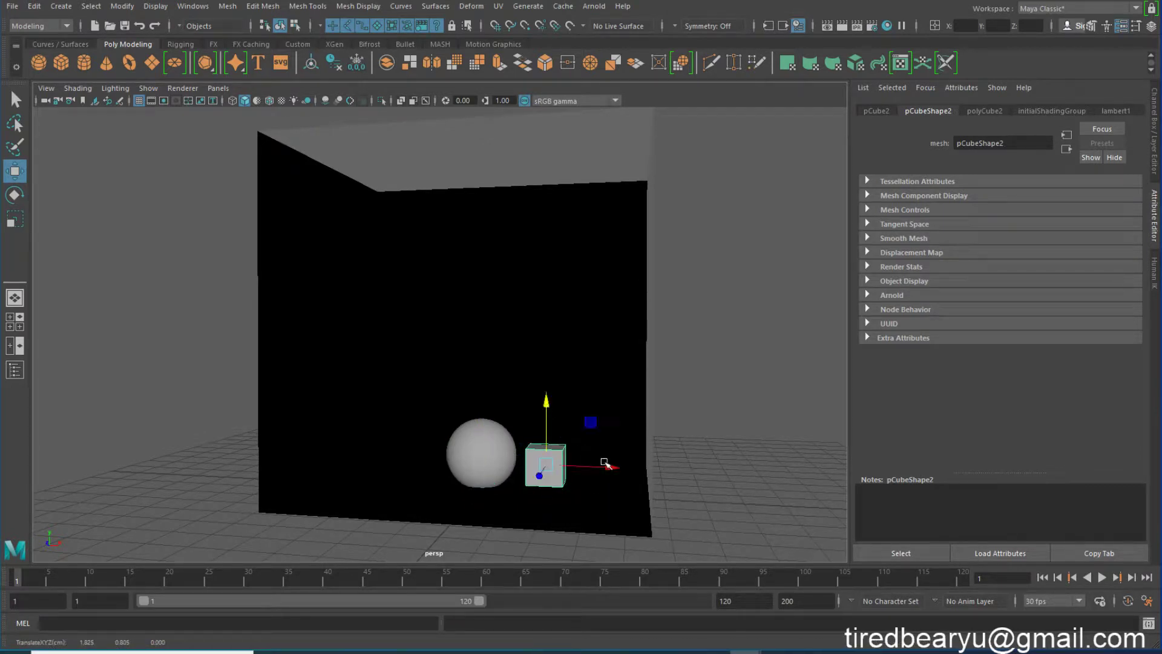
pyautogui.moveTo(604, 463); pyautogui.dragTo(620, 464)
pyautogui.moveTo(561, 401); pyautogui.dragTo(564, 406)
pyautogui.press('e')
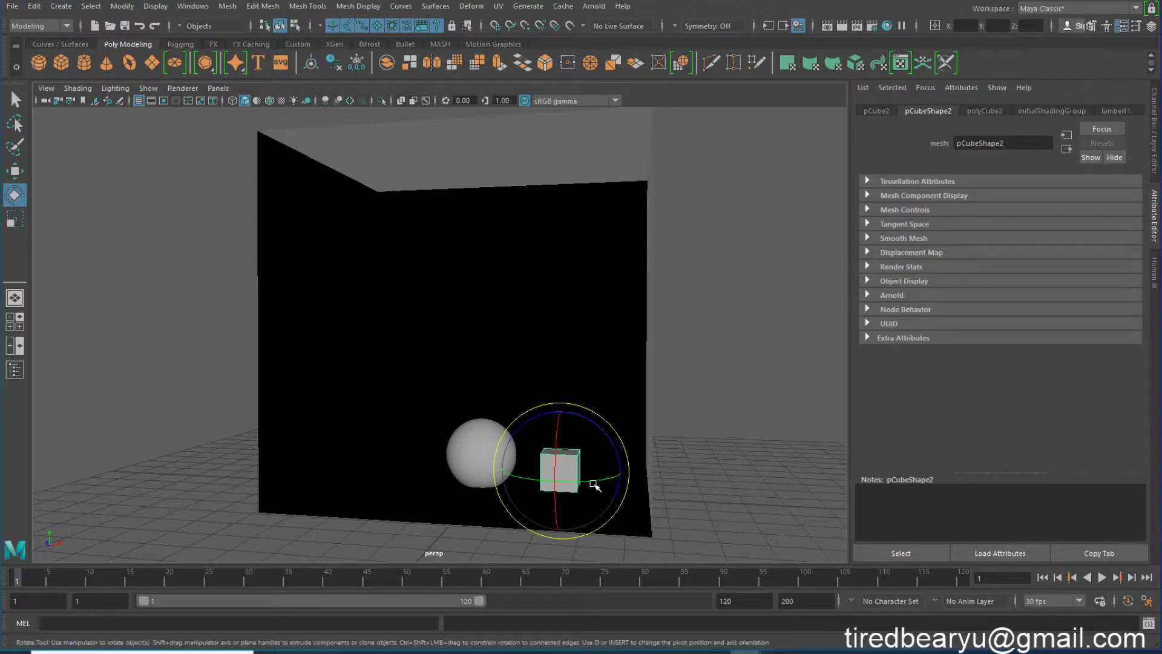
pyautogui.press('w')
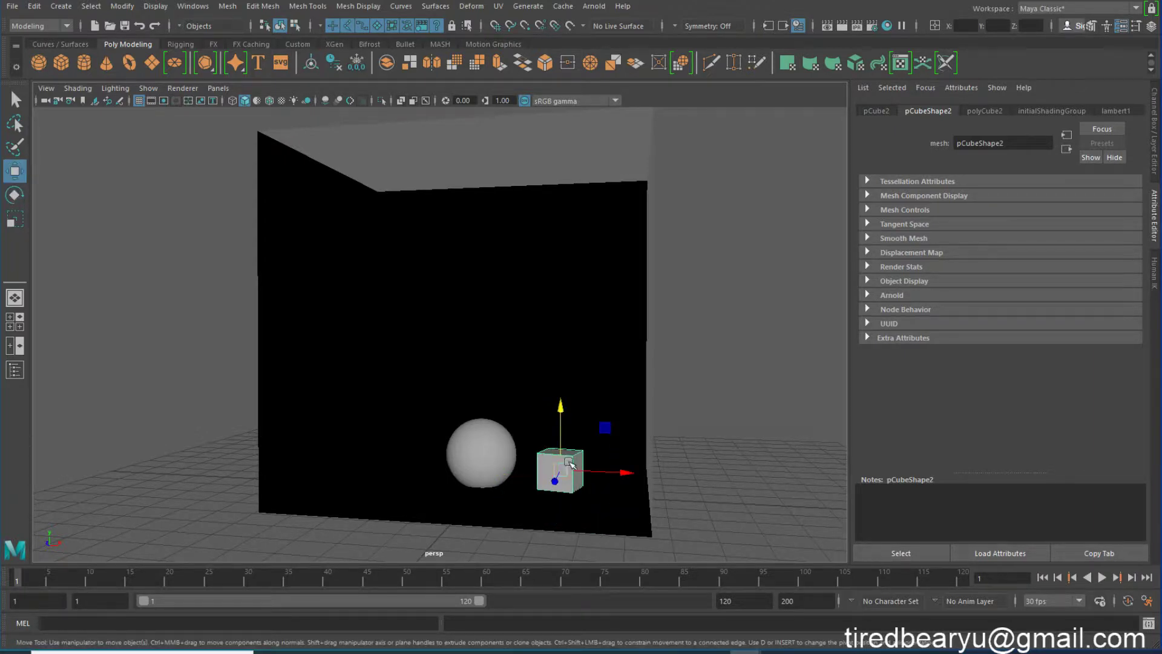
# Assign the existing aiAmbientOcclusion1 material to the room, the sphere and the small cube together.
pyautogui.moveTo(569, 463); pyautogui.dragTo(449, 376, button='right')
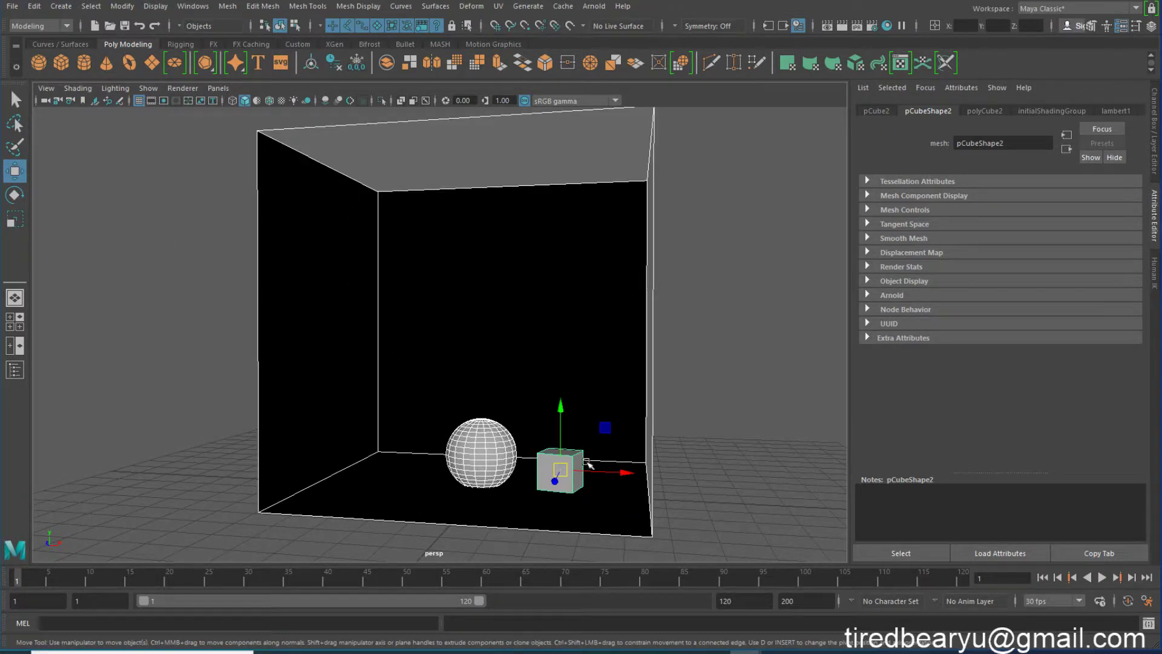
pyautogui.moveTo(557, 291); pyautogui.dragTo(525, 649, button='right')
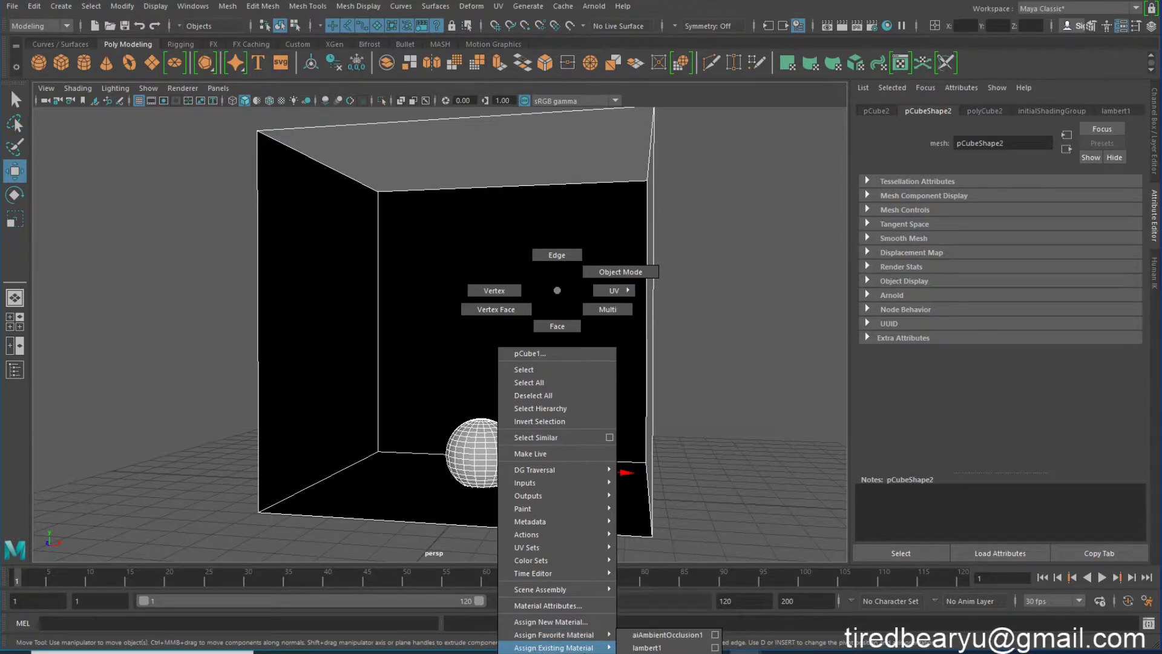
pyautogui.click(664, 637)
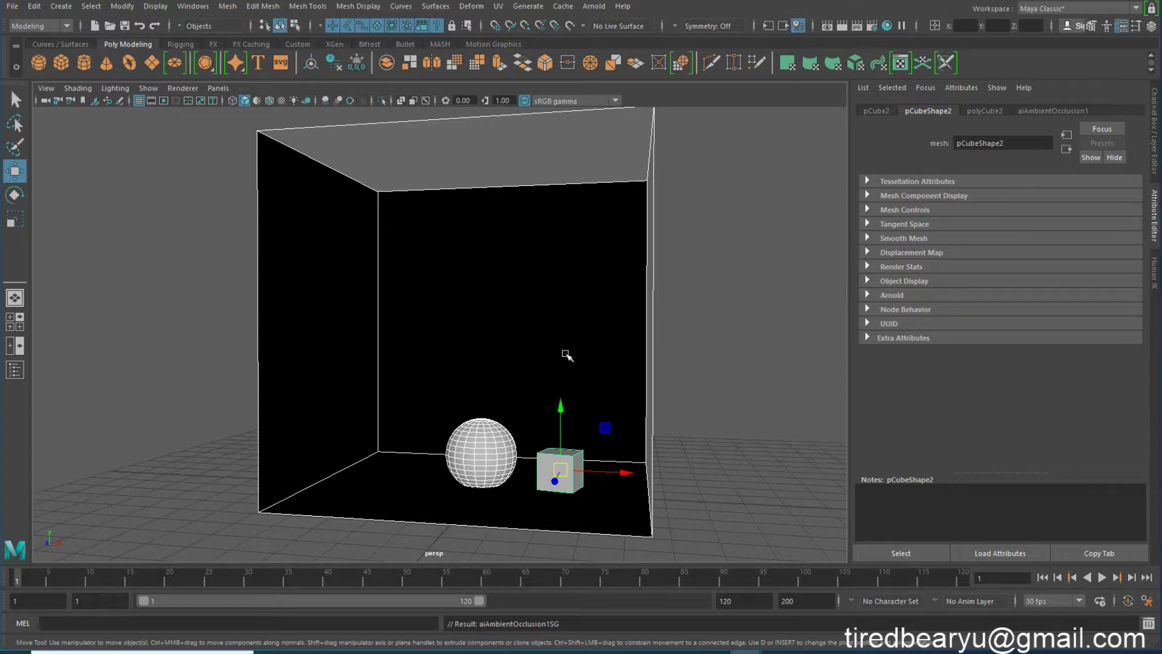
# Select only the room and show the attributes of its aiAmbientOcclusion1 material.
pyautogui.click(760, 318)
pyautogui.click(601, 278)
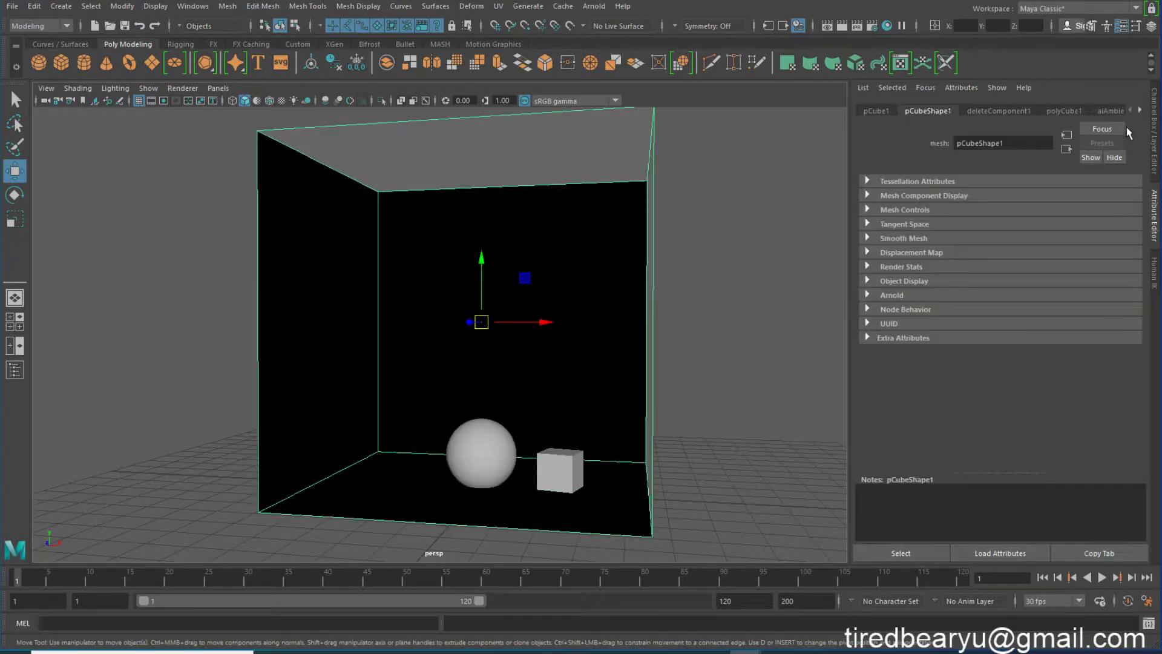
pyautogui.click(1140, 110)
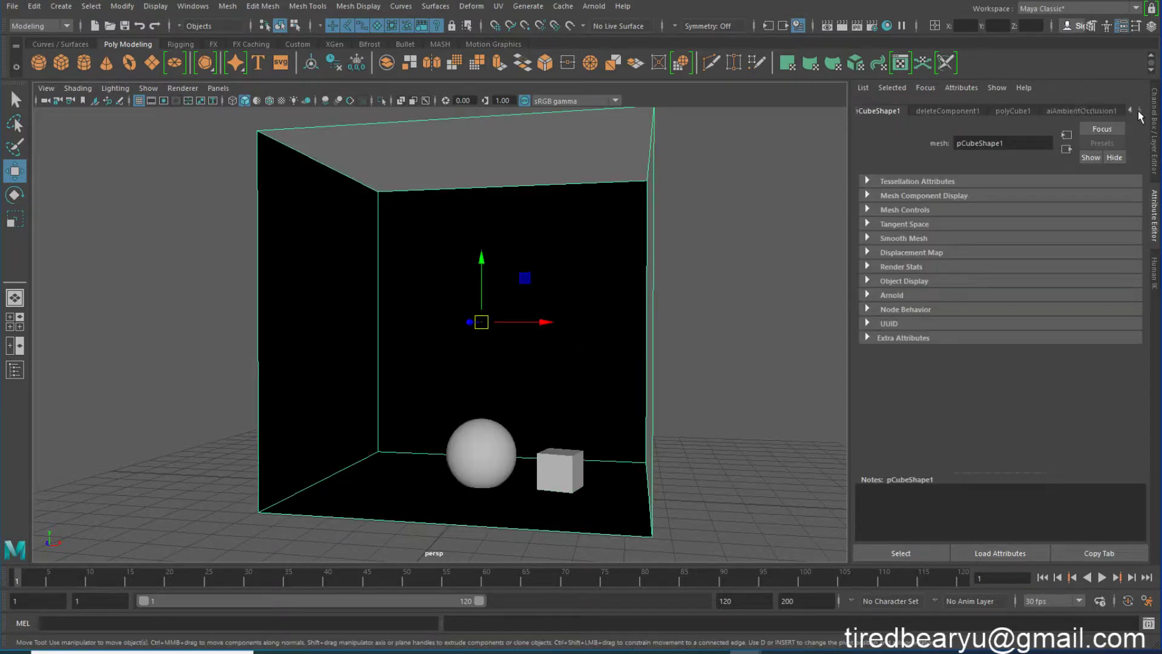
pyautogui.click(1095, 111)
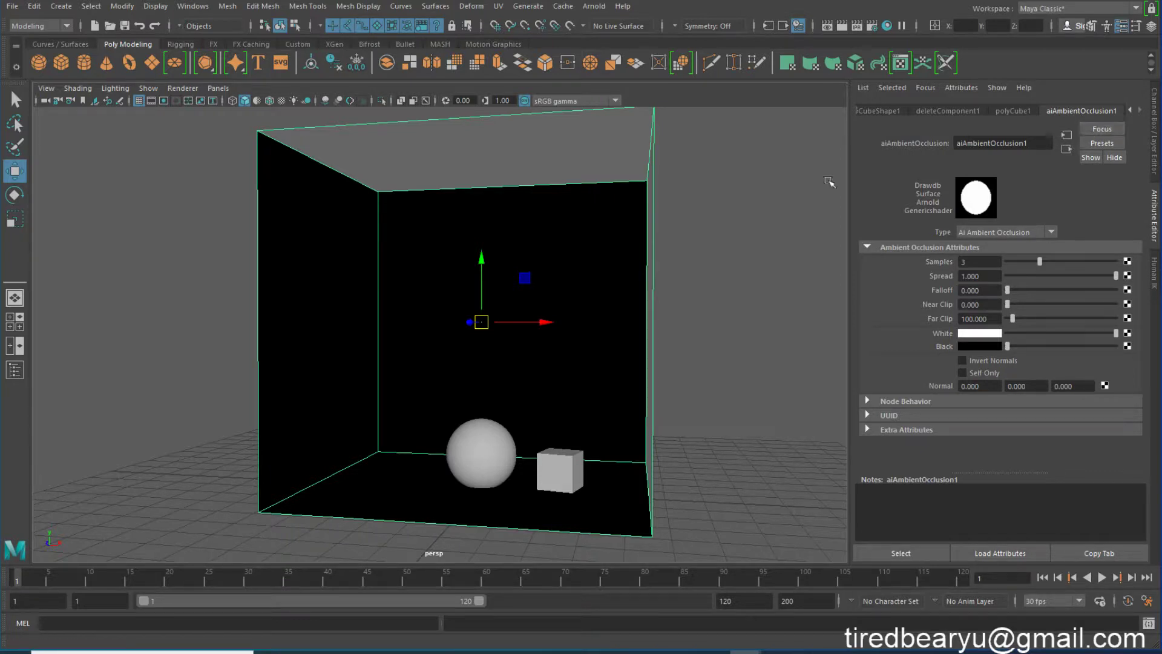
# Render the scene in the Arnold RenderView and place its window clear of the material attributes.
pyautogui.click(593, 6)
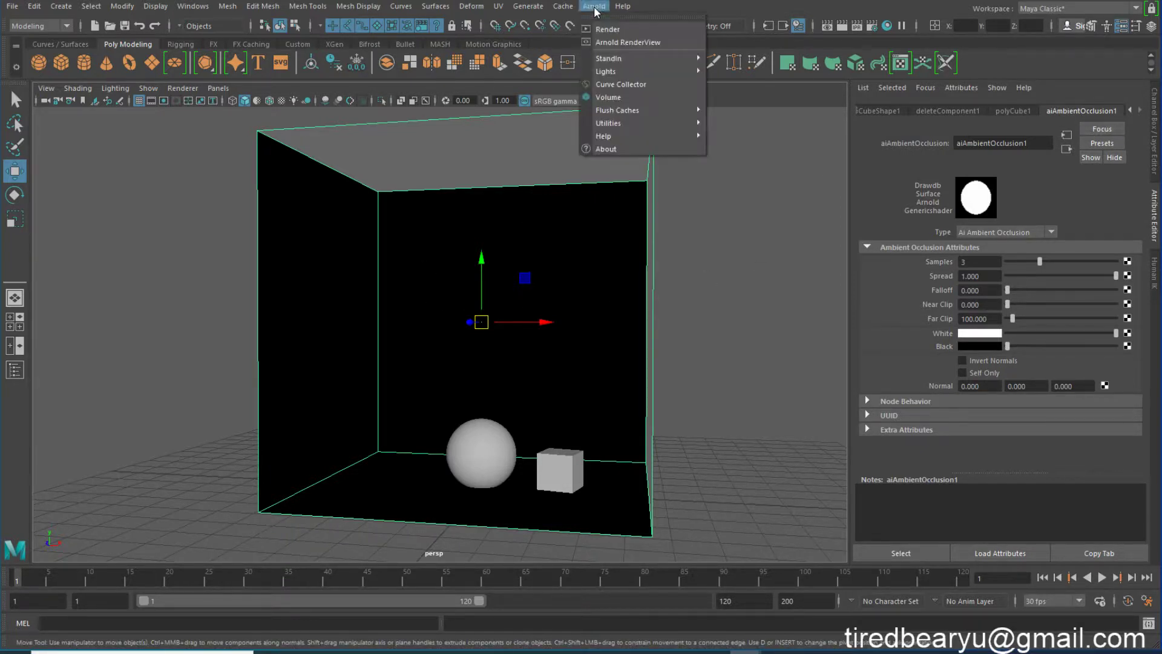
pyautogui.click(621, 42)
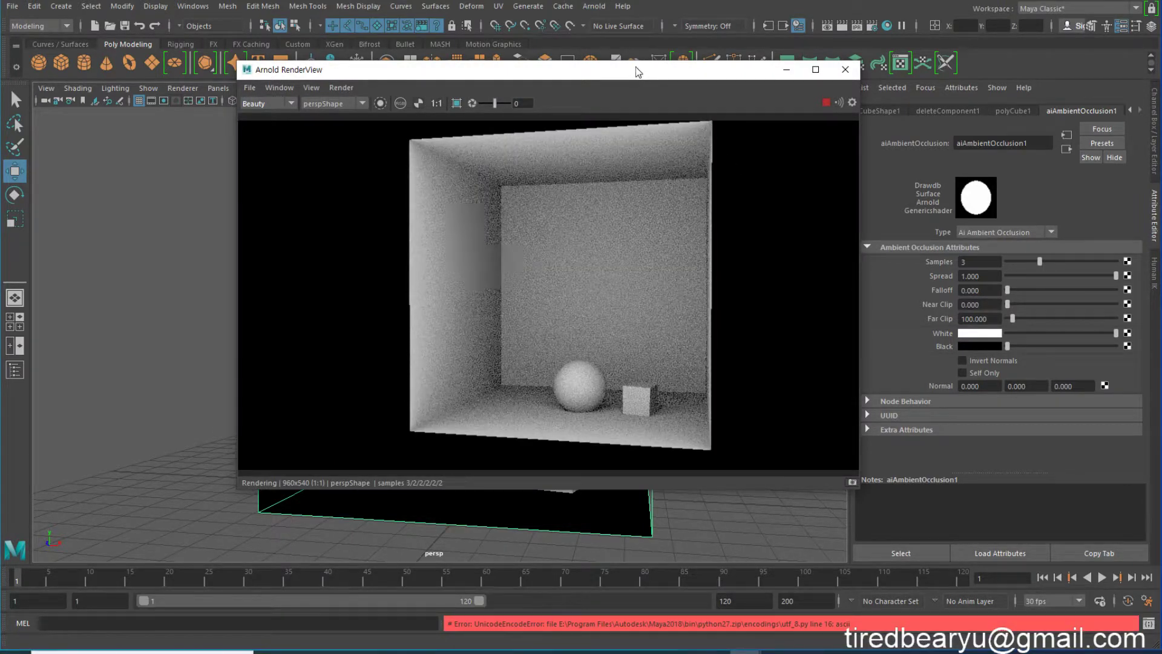
pyautogui.moveTo(624, 71); pyautogui.dragTo(490, 77)
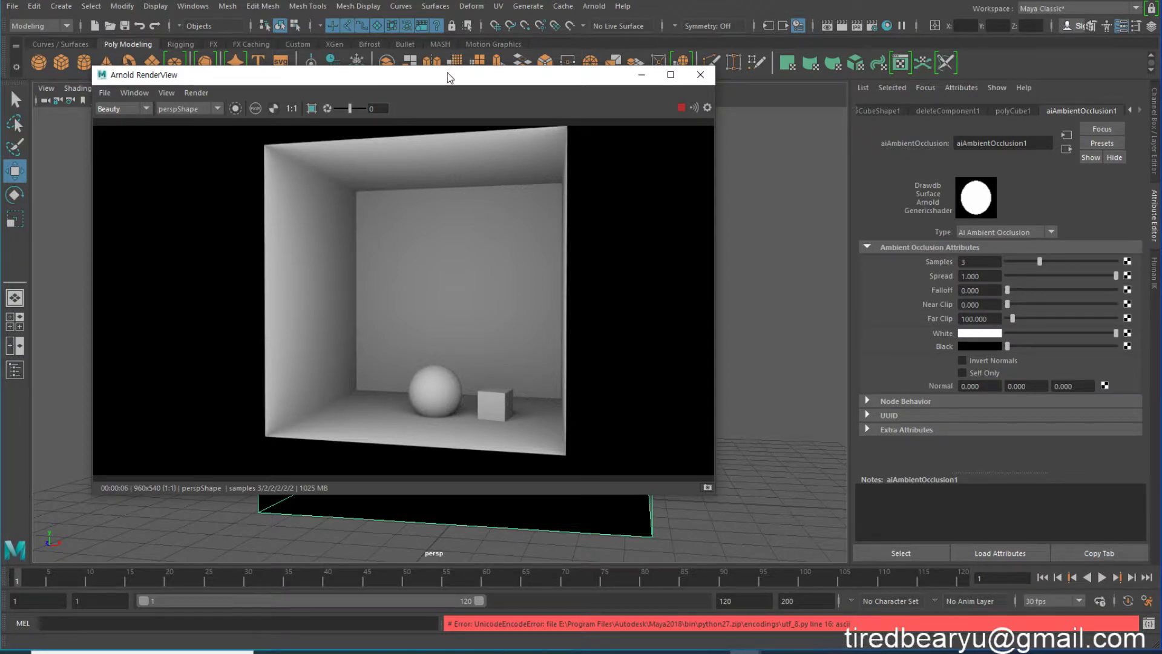
# Try 1 for the ambient occlusion Samples, and raise the value to 6 for a cleaner render.
pyautogui.moveTo(448, 73); pyautogui.dragTo(477, 60)
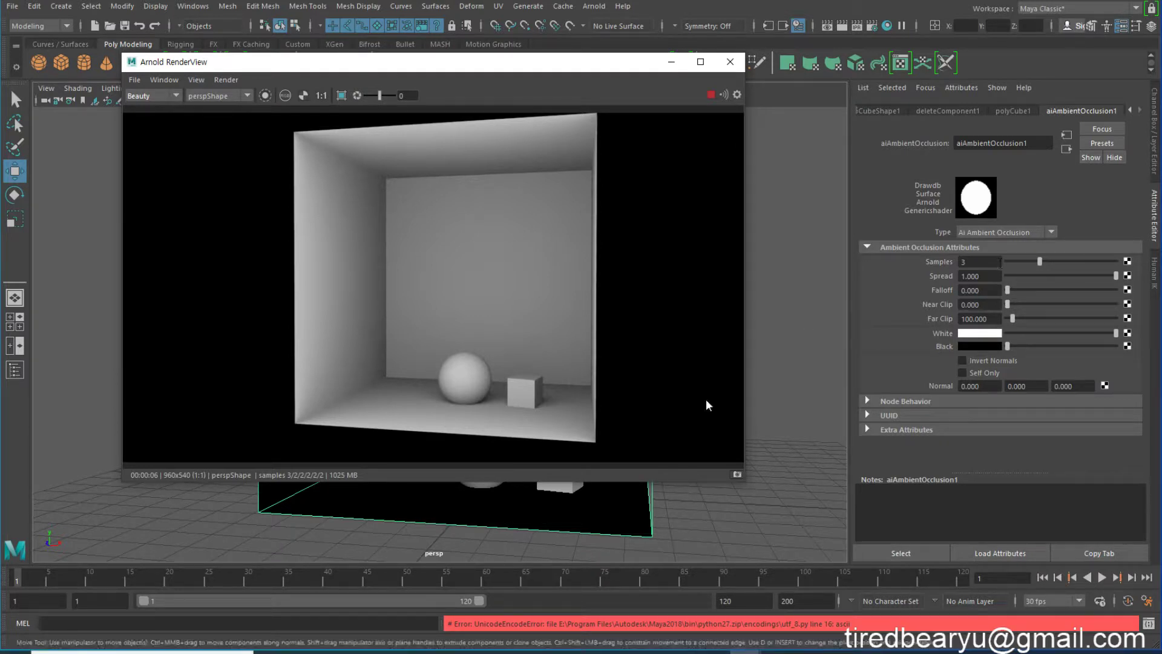
pyautogui.doubleClick(985, 263)
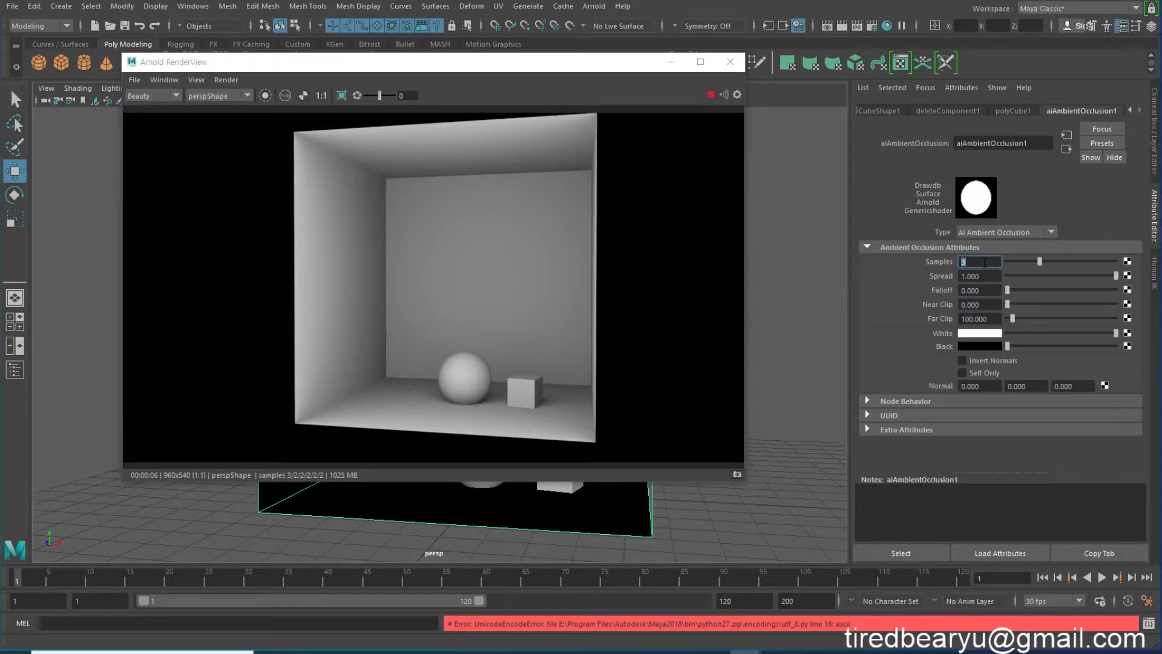
pyautogui.write('1')
pyautogui.press('Return')
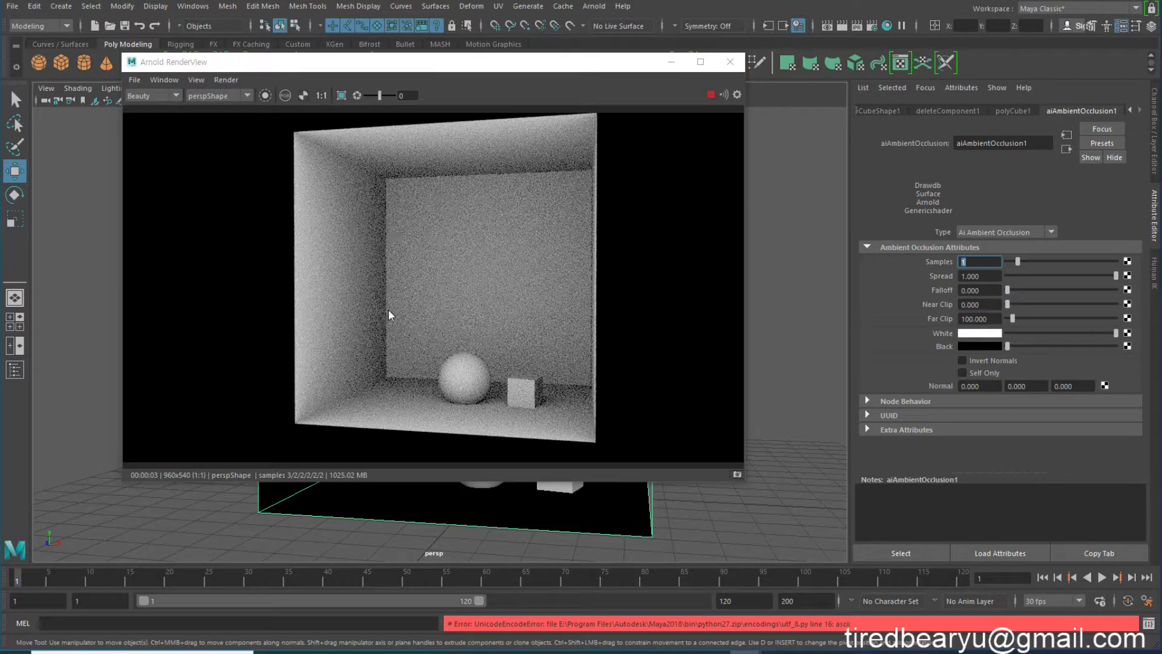
pyautogui.write('6')
pyautogui.press('Return')
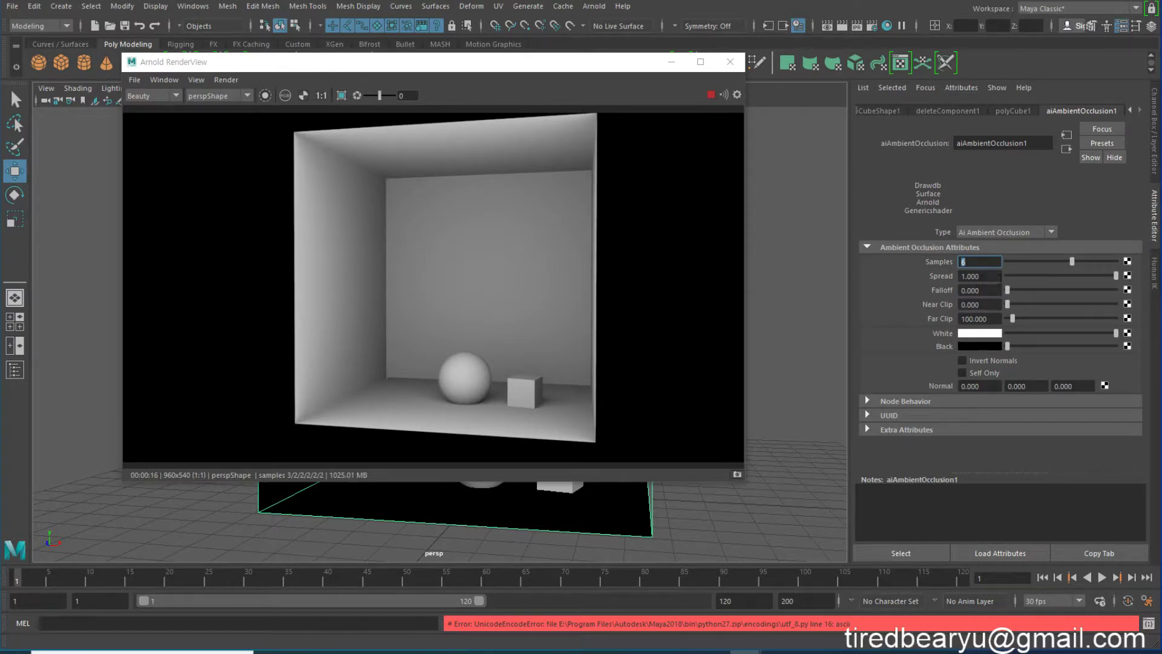
# Try Spread values of about 0.44 and 0.19 on the ambient occlusion material, and restore Spread to 1.
pyautogui.click(1054, 275)
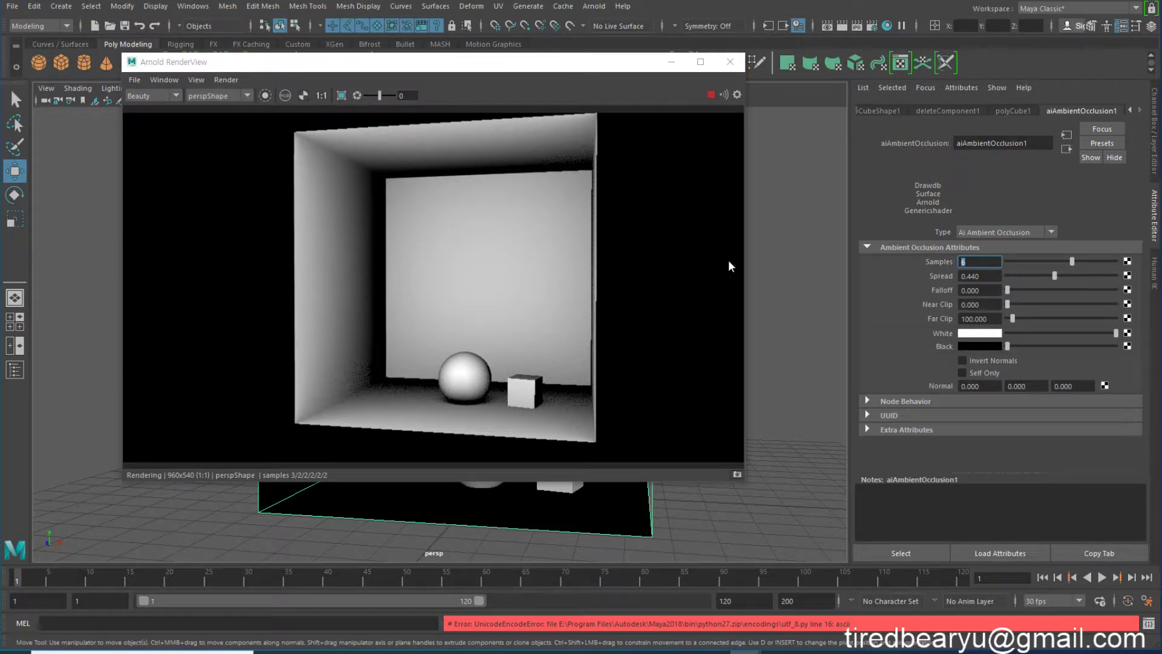
pyautogui.click(1027, 273)
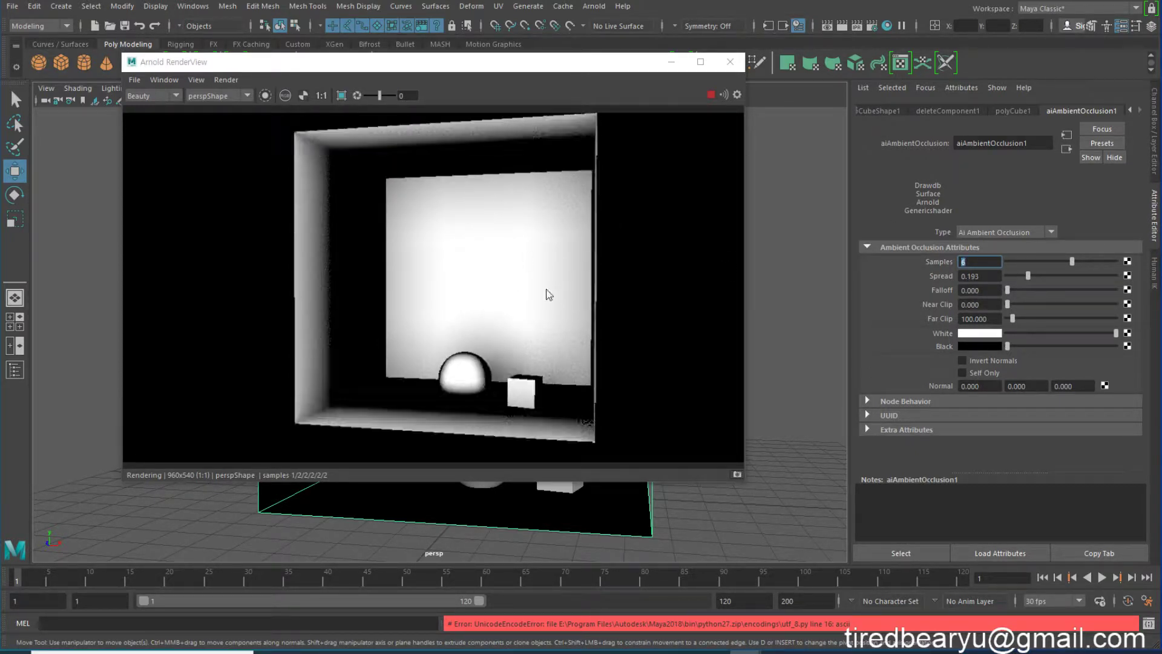
pyautogui.click(1116, 275)
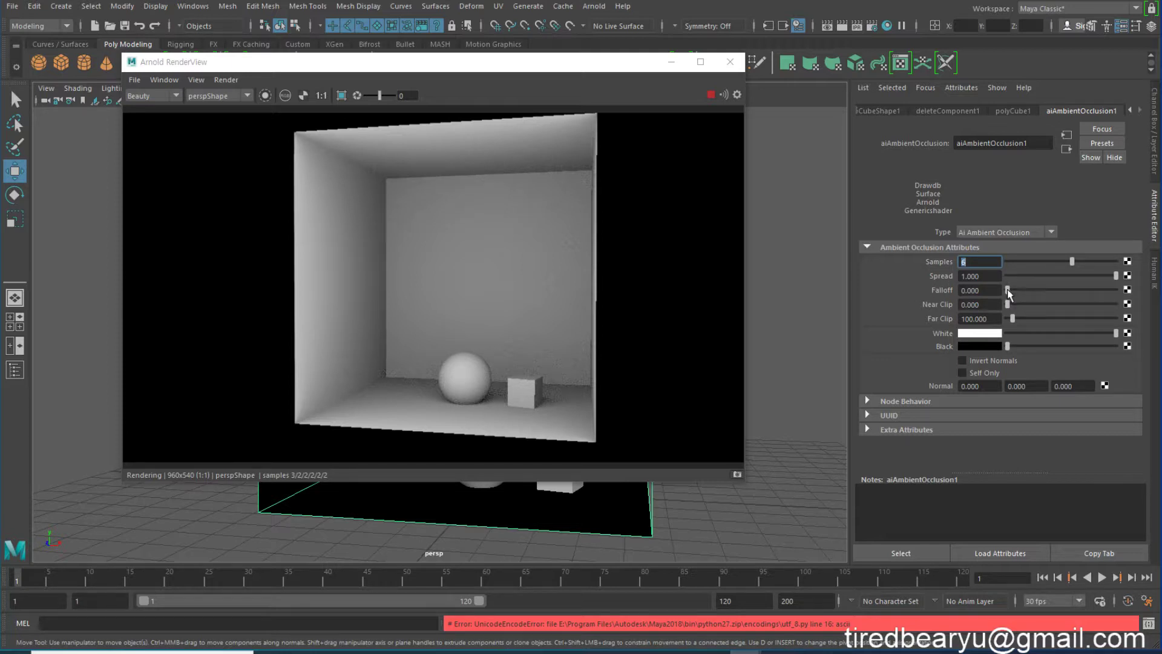
# Try Falloff values of about 2.41, 0, 0.1, 0.2 and 0.5 on the material, ending with Falloff at 1.
pyautogui.moveTo(1008, 290); pyautogui.dragTo(1011, 290)
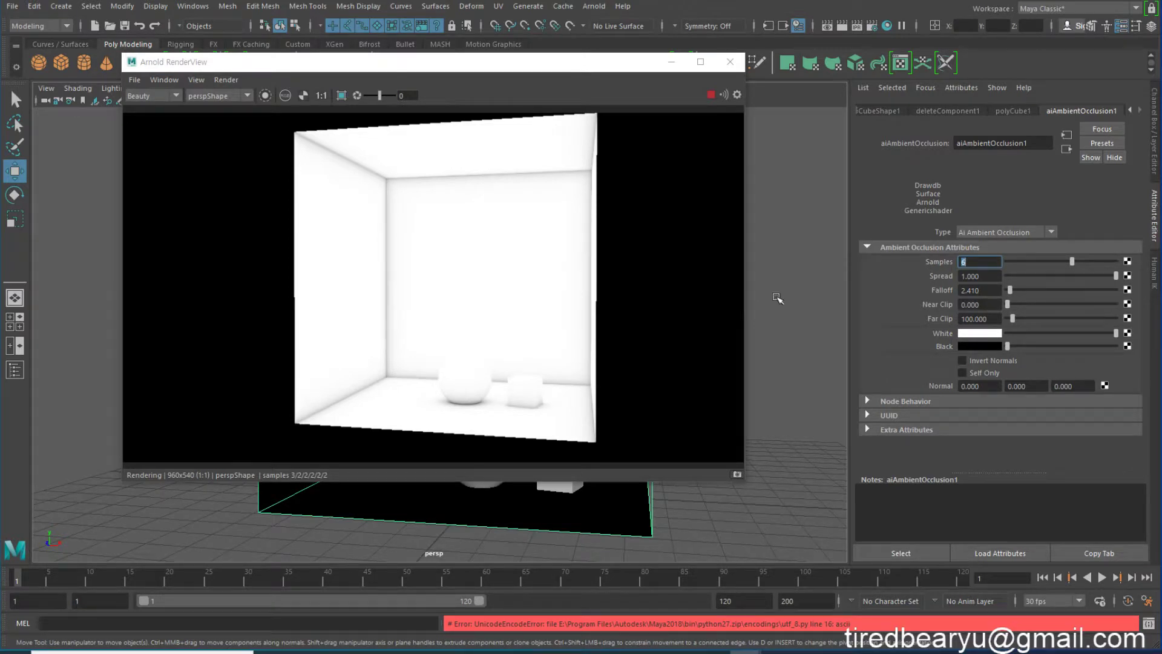
pyautogui.moveTo(1009, 290); pyautogui.dragTo(989, 289)
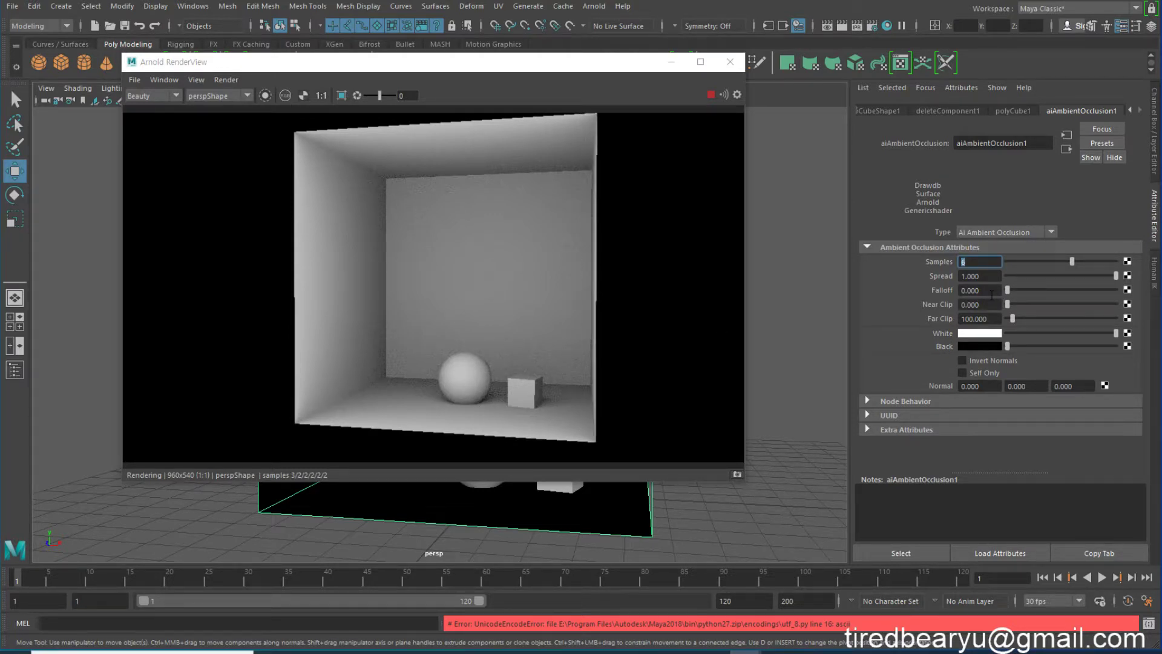
pyautogui.click(990, 291)
pyautogui.write('0.1')
pyautogui.press('Return')
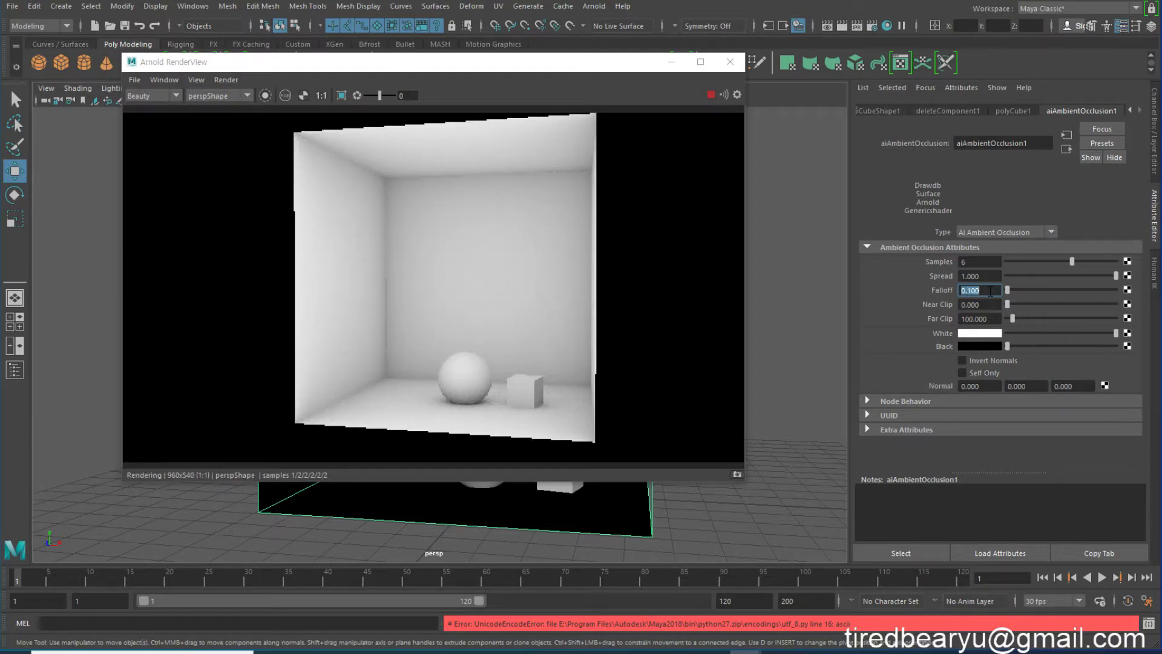
pyautogui.write('0.2')
pyautogui.press('Return')
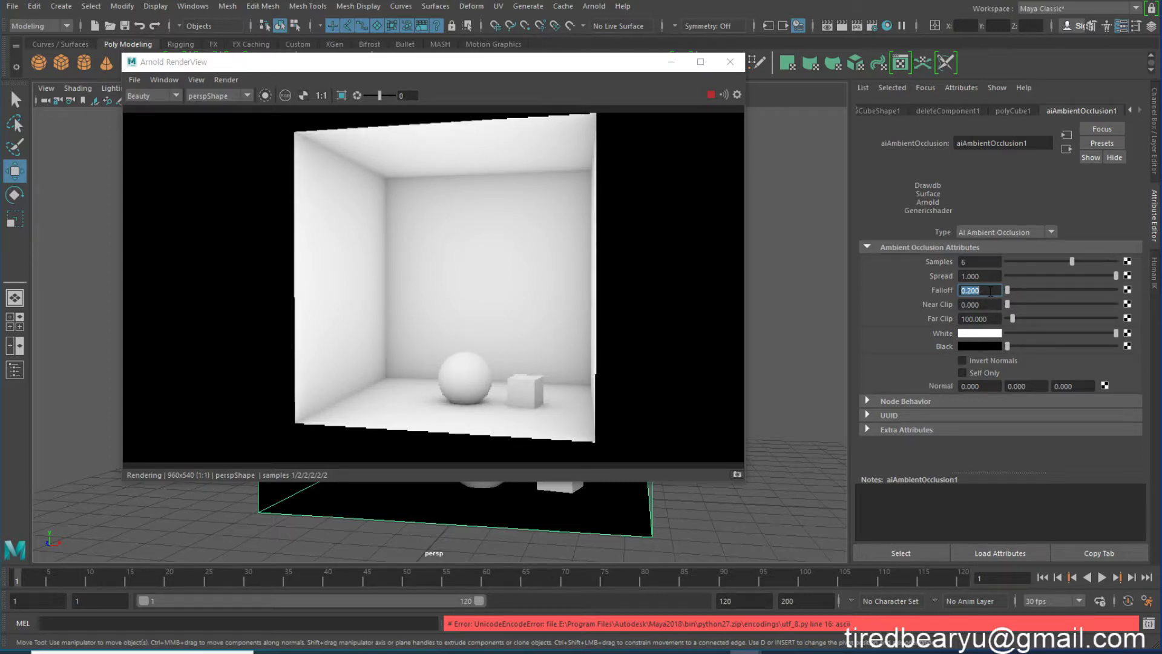
pyautogui.write('0.5')
pyautogui.press('Return')
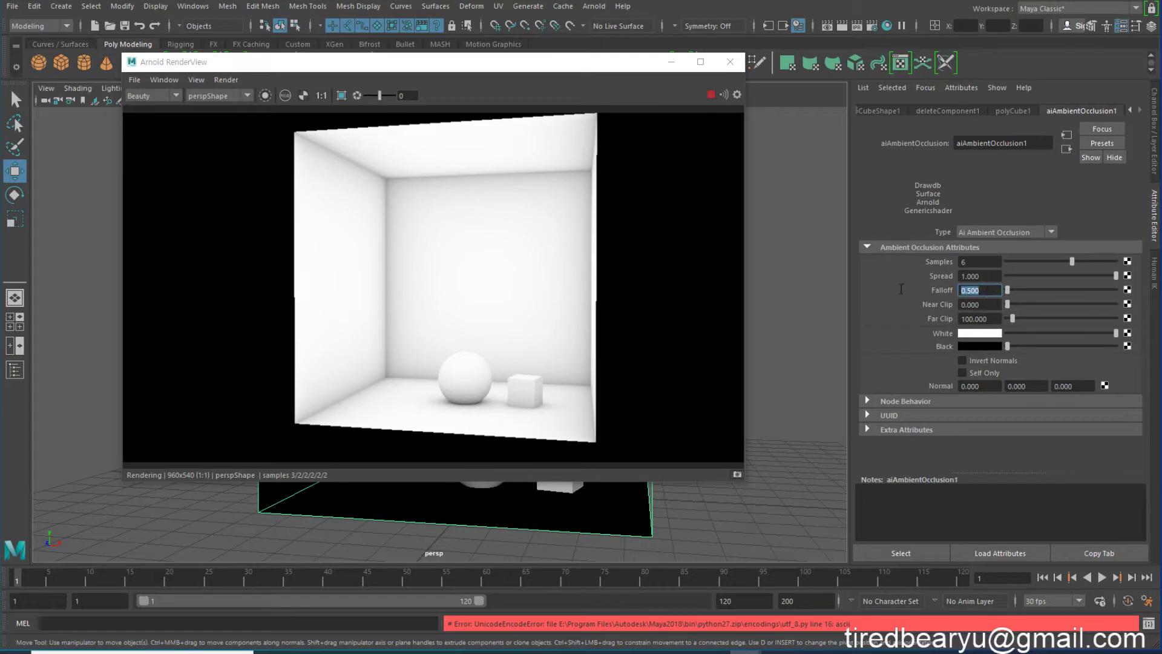
pyautogui.write('1')
pyautogui.press('Return')
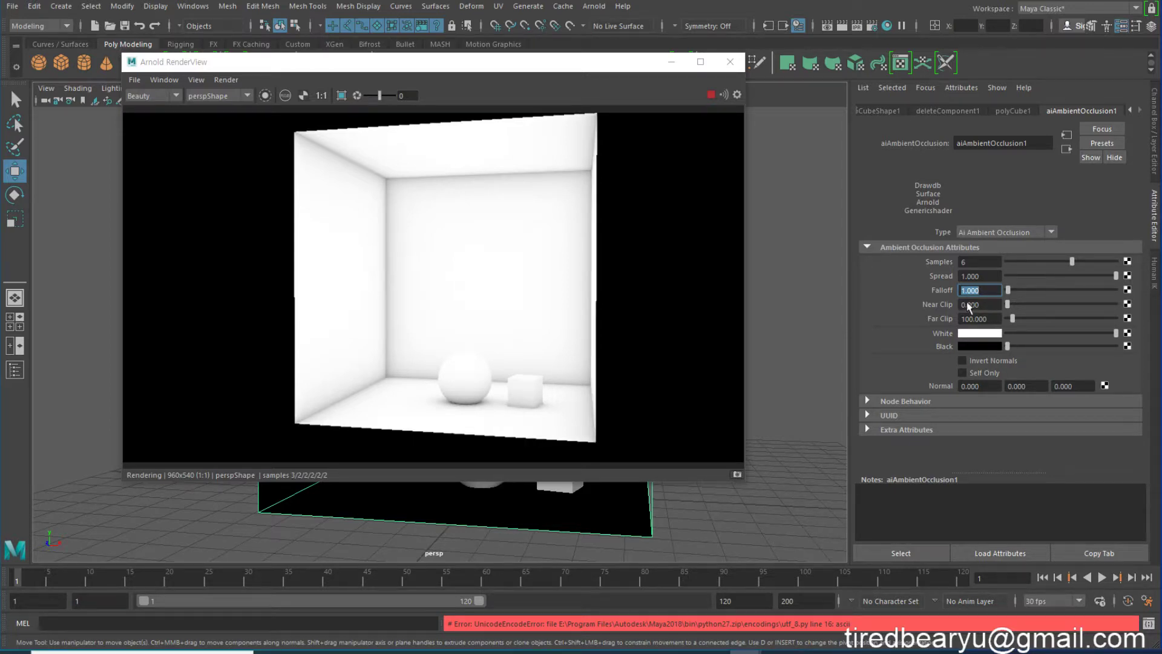
# Reset the Falloff to 0 to compare the render, and set it back to 1.
pyautogui.click(996, 290)
pyautogui.write('0')
pyautogui.press('Return')
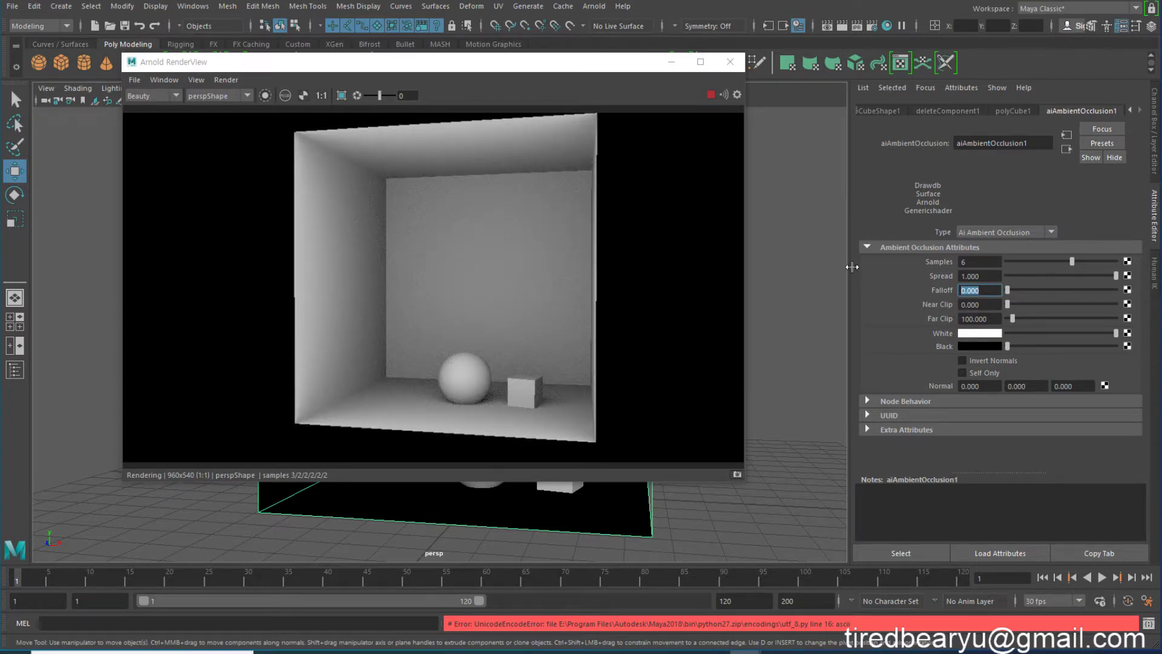
pyautogui.write('1')
pyautogui.press('Return')
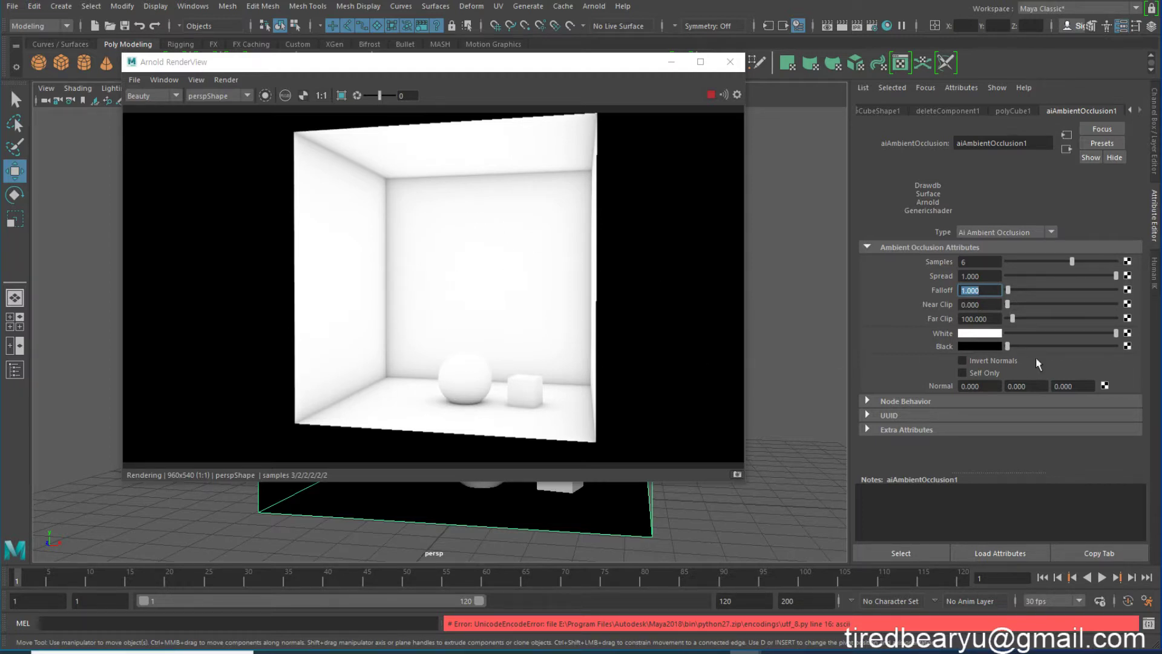
# Set the material's Black color to yellow and its White color to black.
pyautogui.click(980, 344)
pyautogui.click(949, 316)
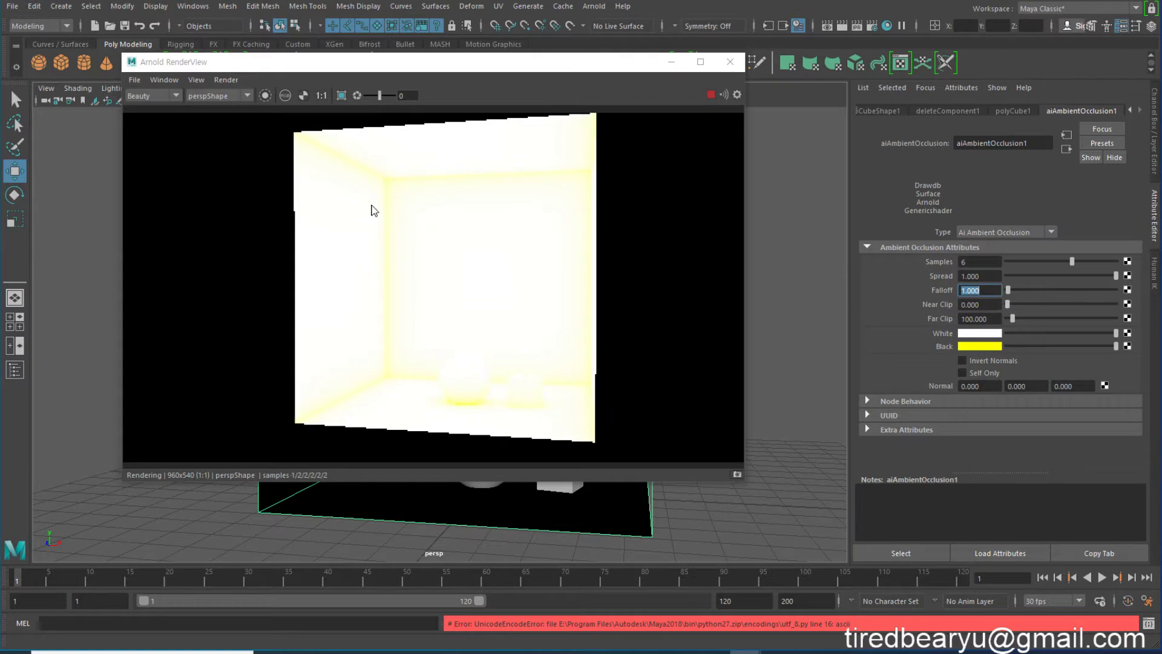
pyautogui.click(981, 345)
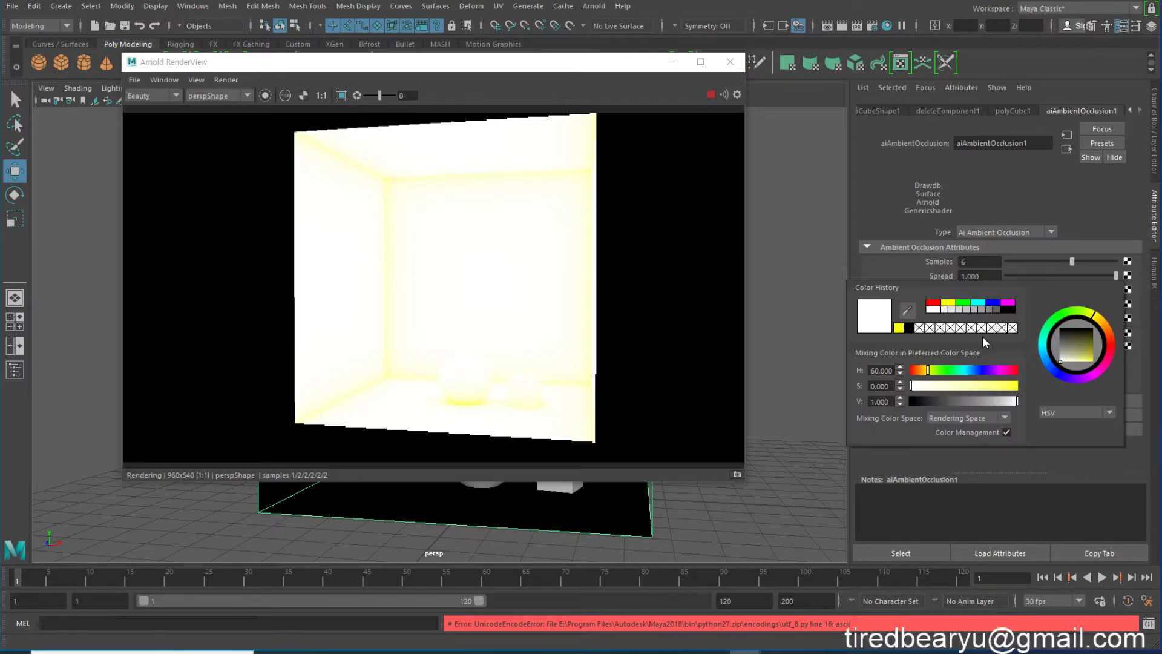
pyautogui.click(1009, 308)
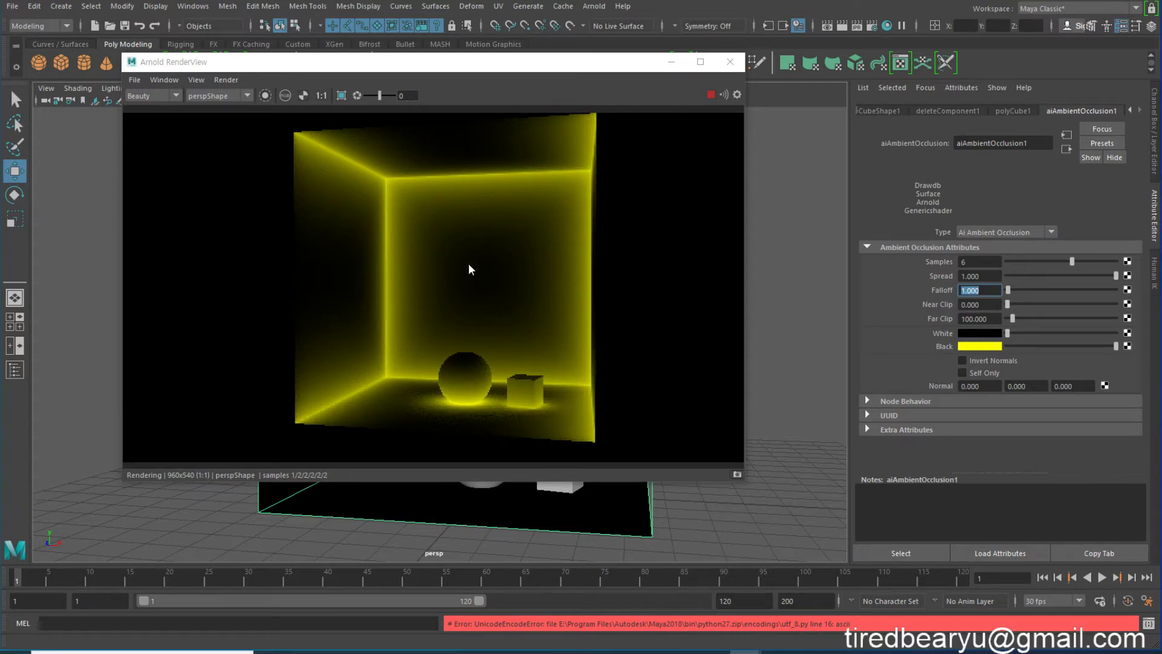
# Restore the White color to white and Black to black, briefly testing a mid-grey for Black.
pyautogui.click(981, 334)
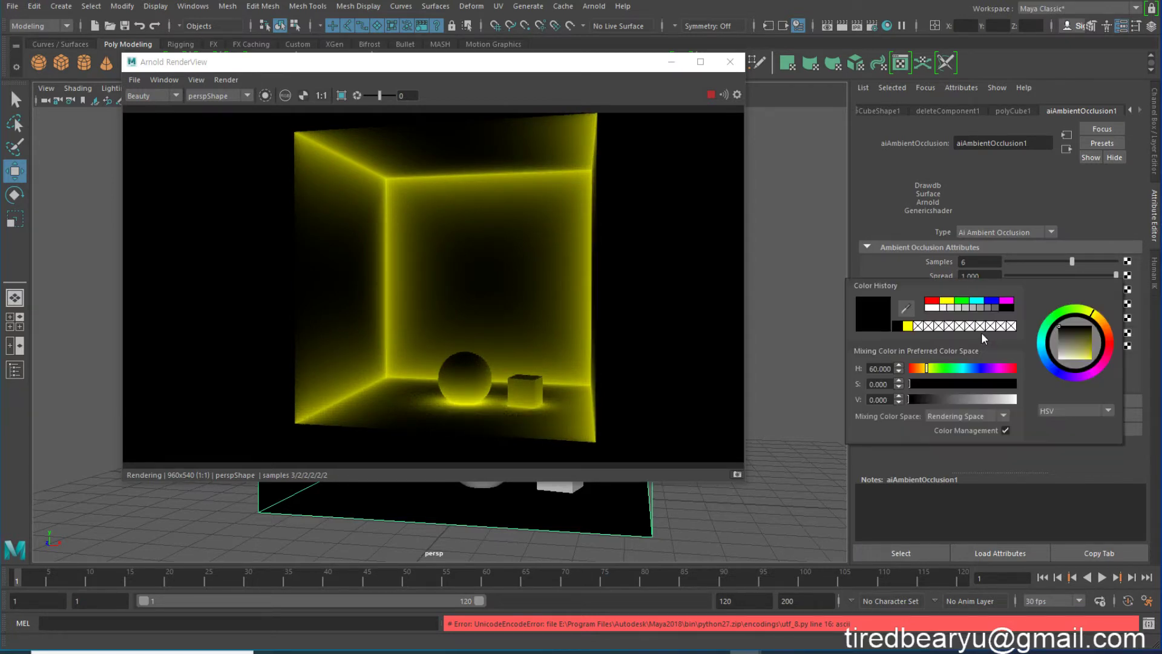
pyautogui.click(932, 307)
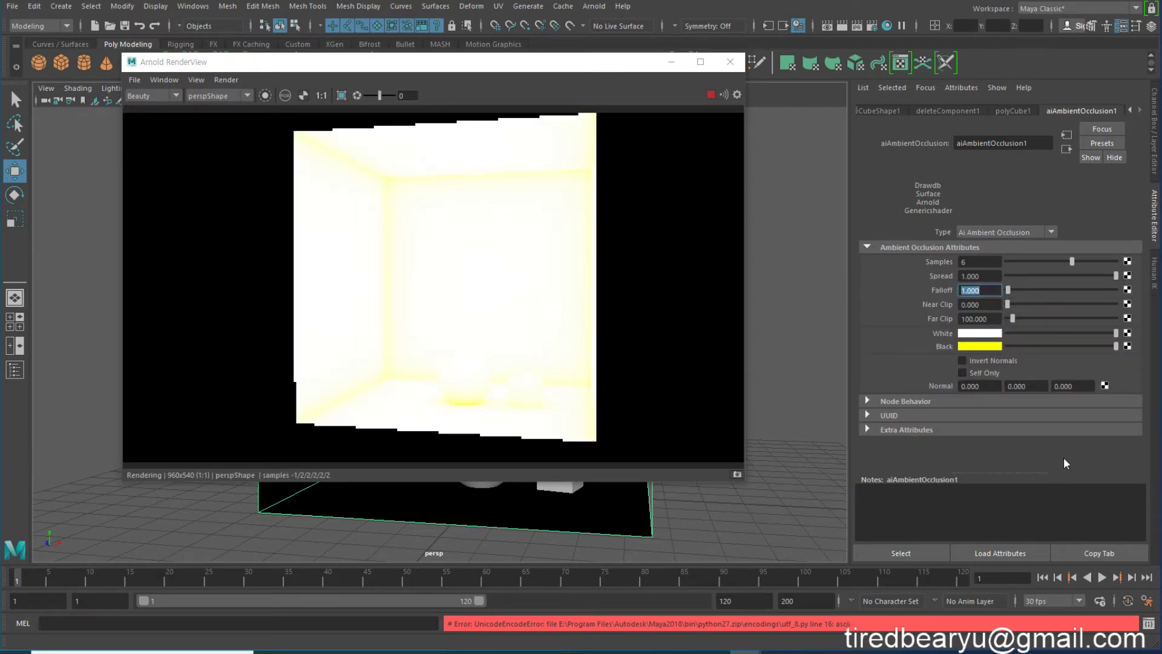
pyautogui.click(968, 348)
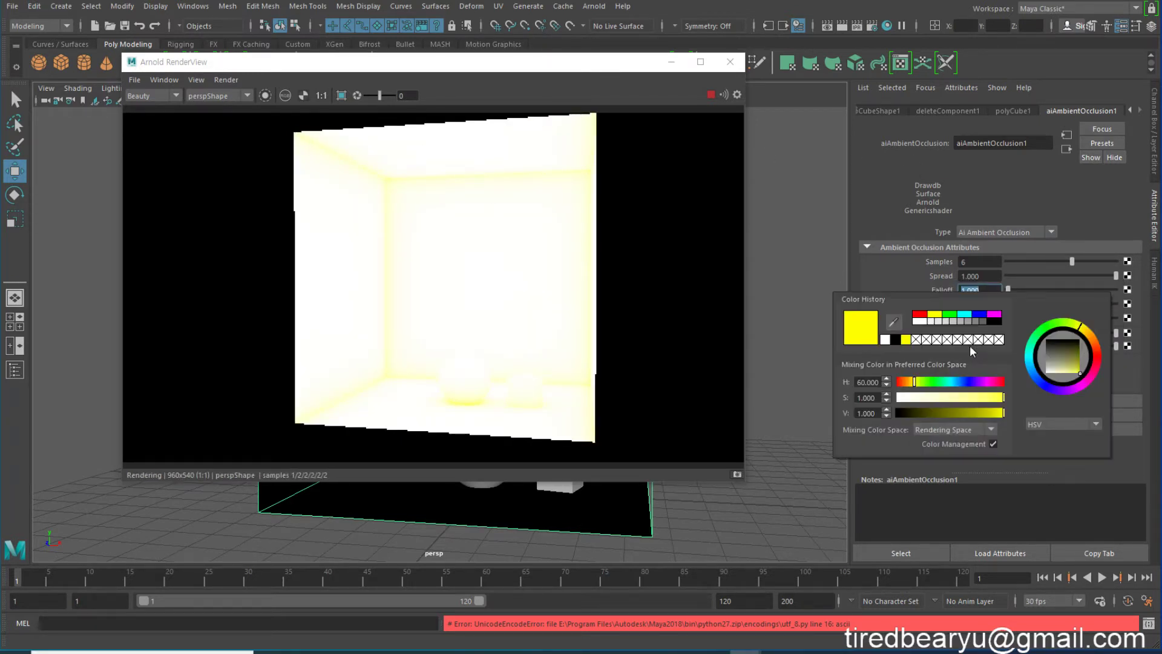
pyautogui.click(896, 340)
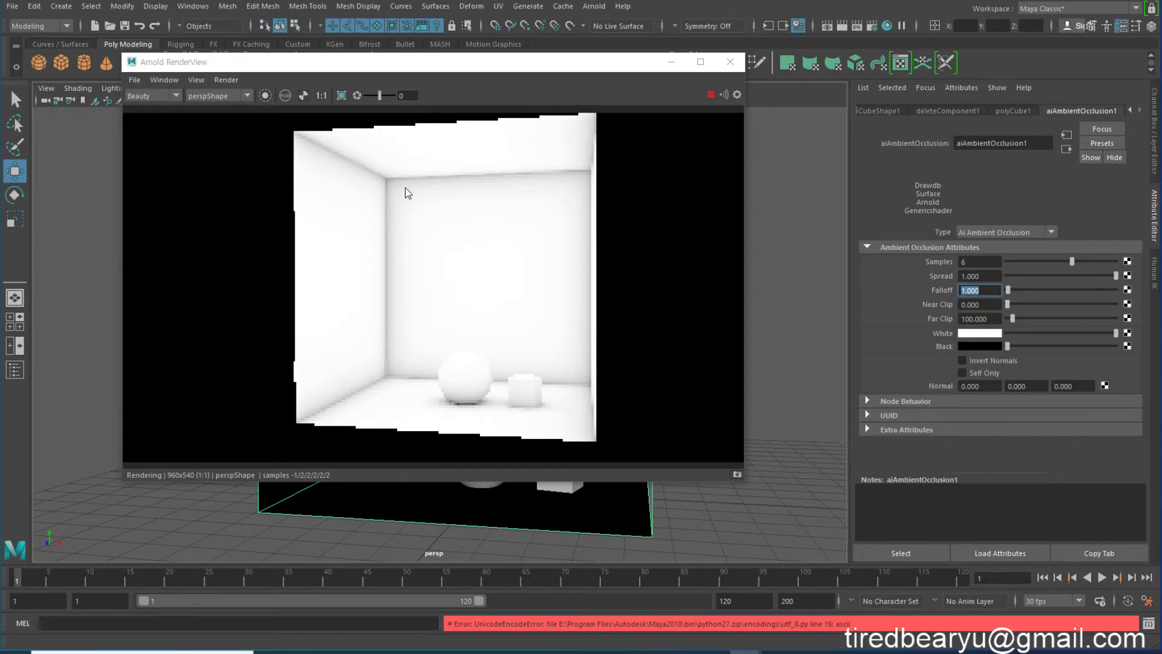
pyautogui.click(1051, 346)
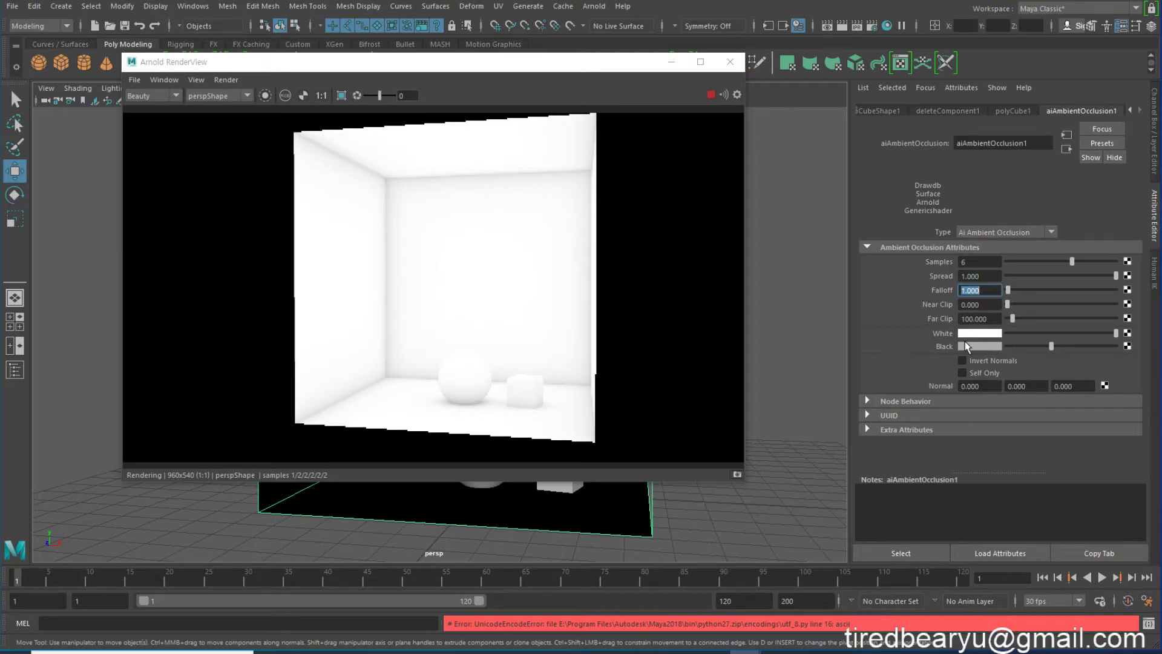
pyautogui.click(1008, 346)
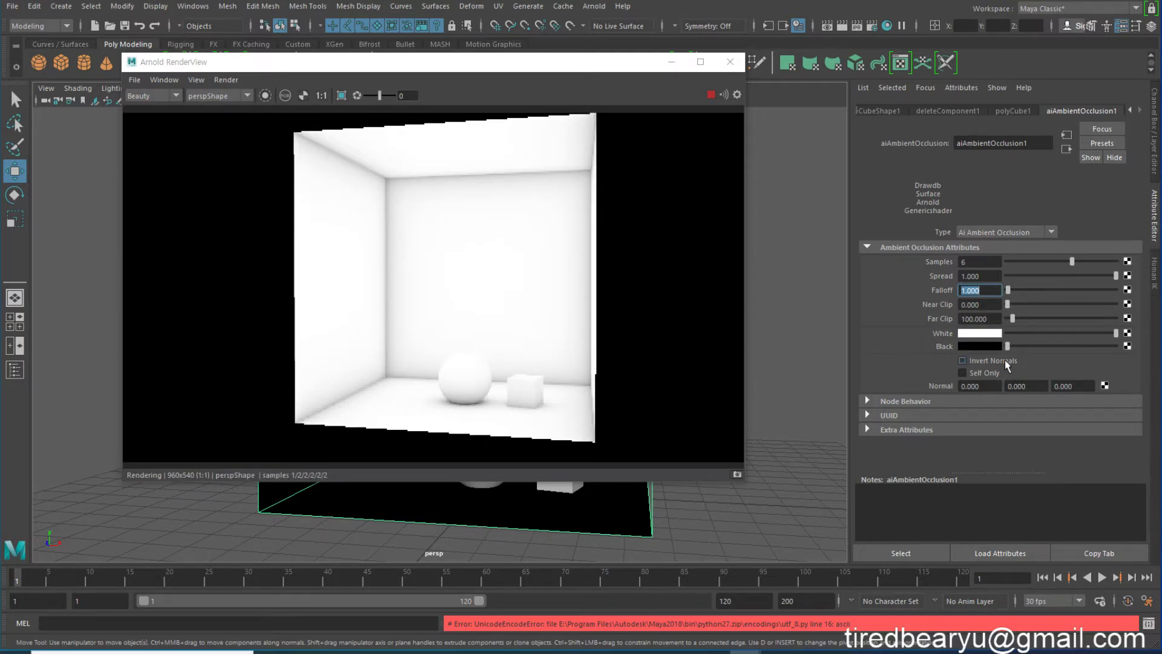
# Enable and disable Invert Normals, and do the same with Self Only, to compare their effect on the render.
pyautogui.click(1005, 360)
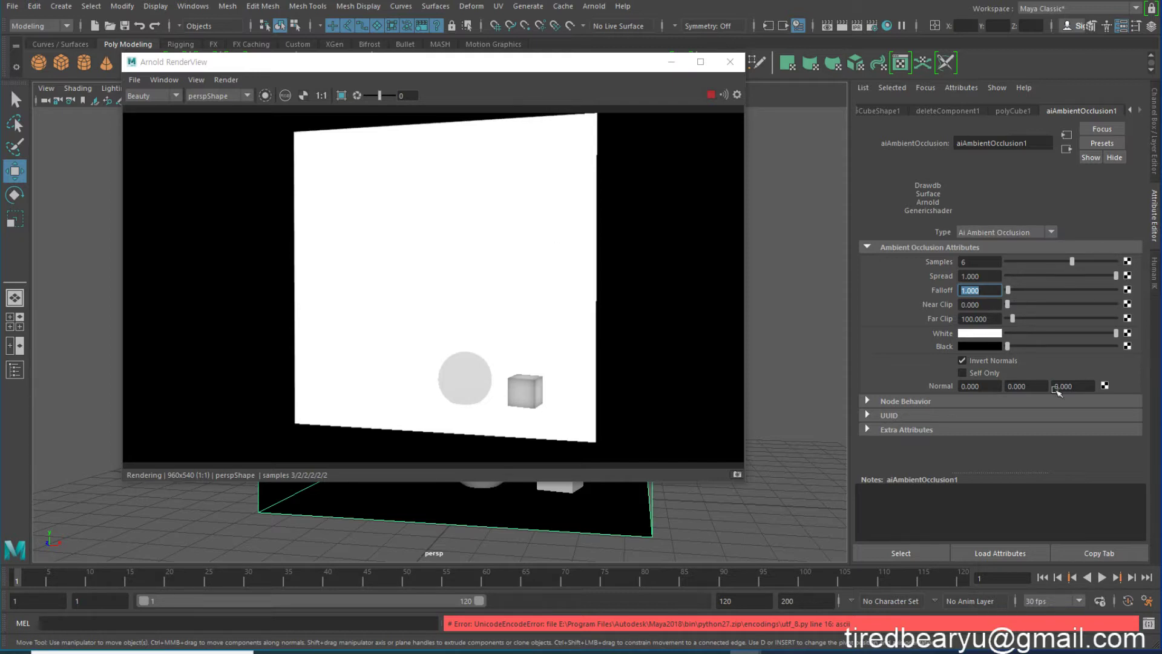
pyautogui.click(1009, 364)
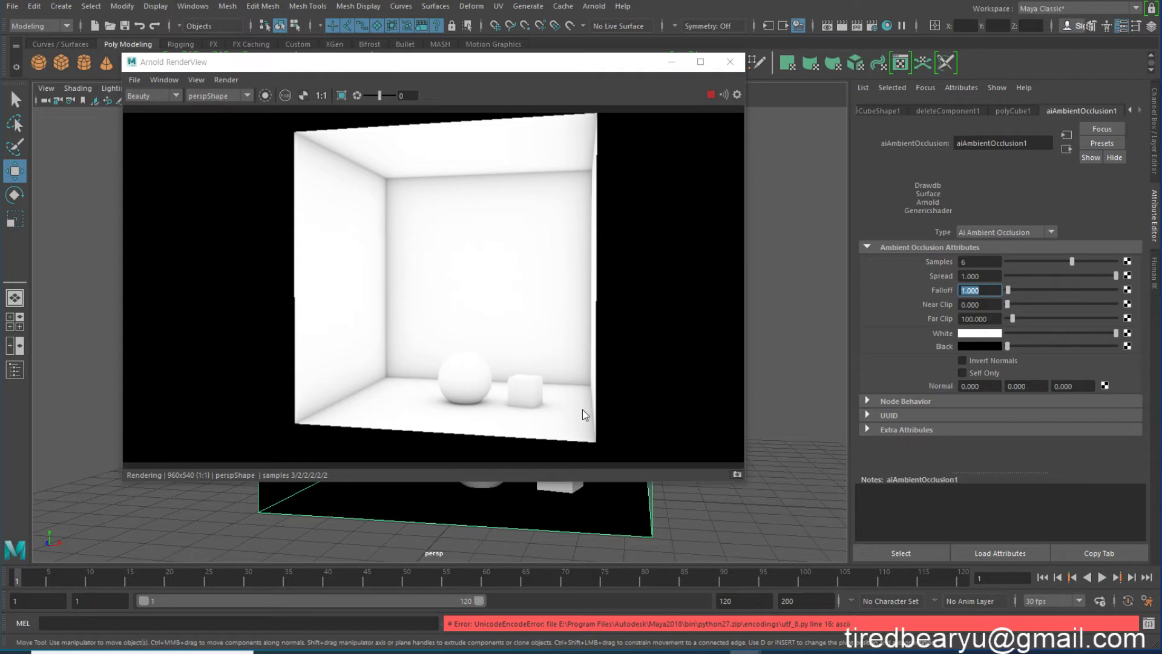
pyautogui.click(991, 371)
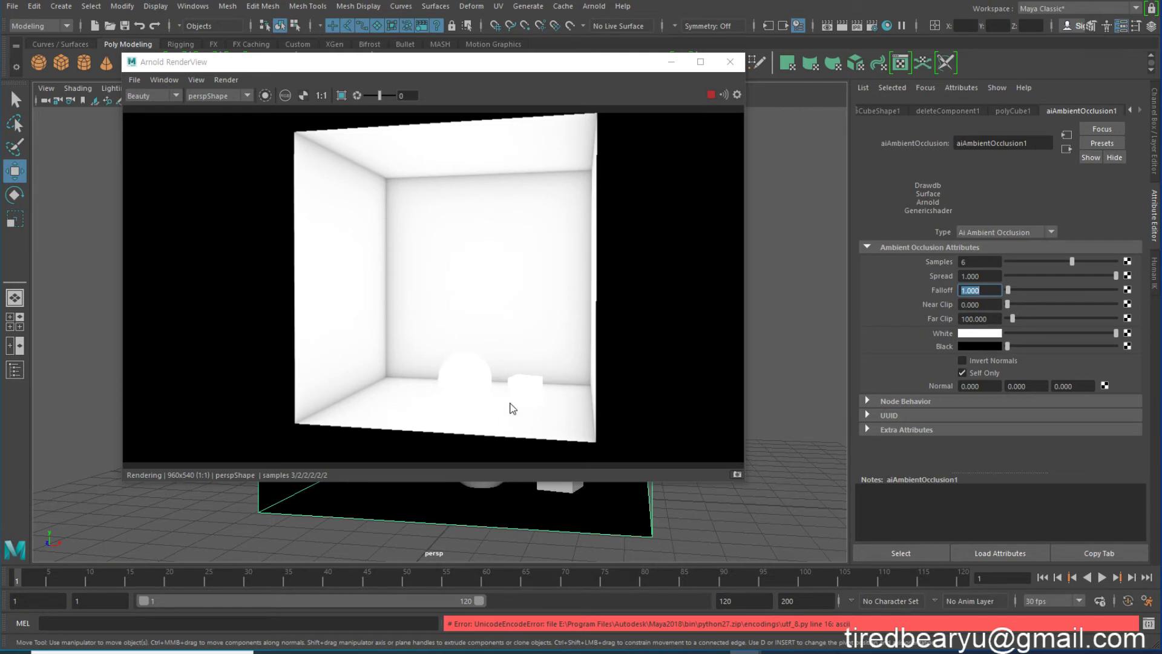
pyautogui.click(962, 372)
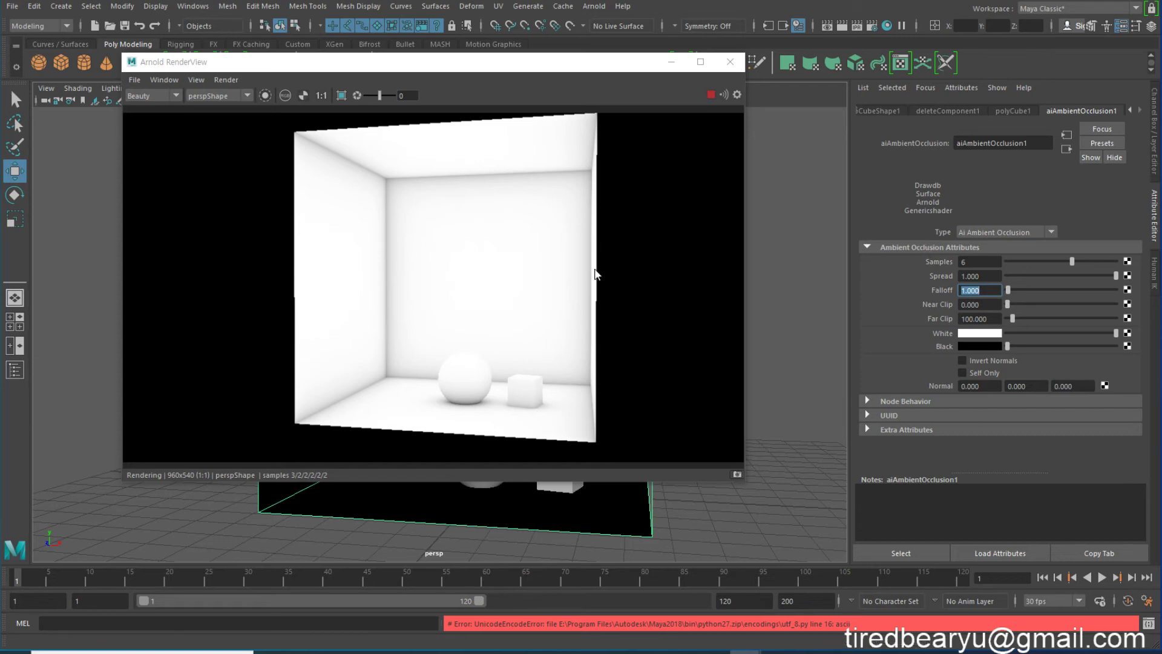
# Close the render window, clear the selection in the scene and reopen the Arnold RenderView.
pyautogui.click(731, 62)
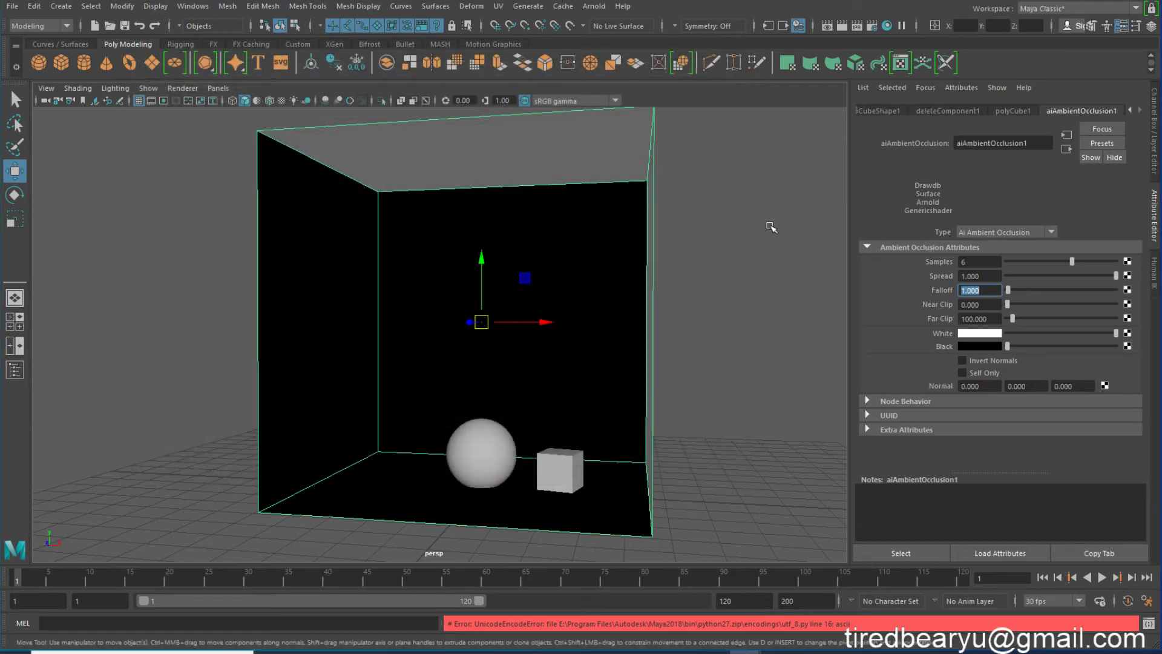
pyautogui.click(753, 236)
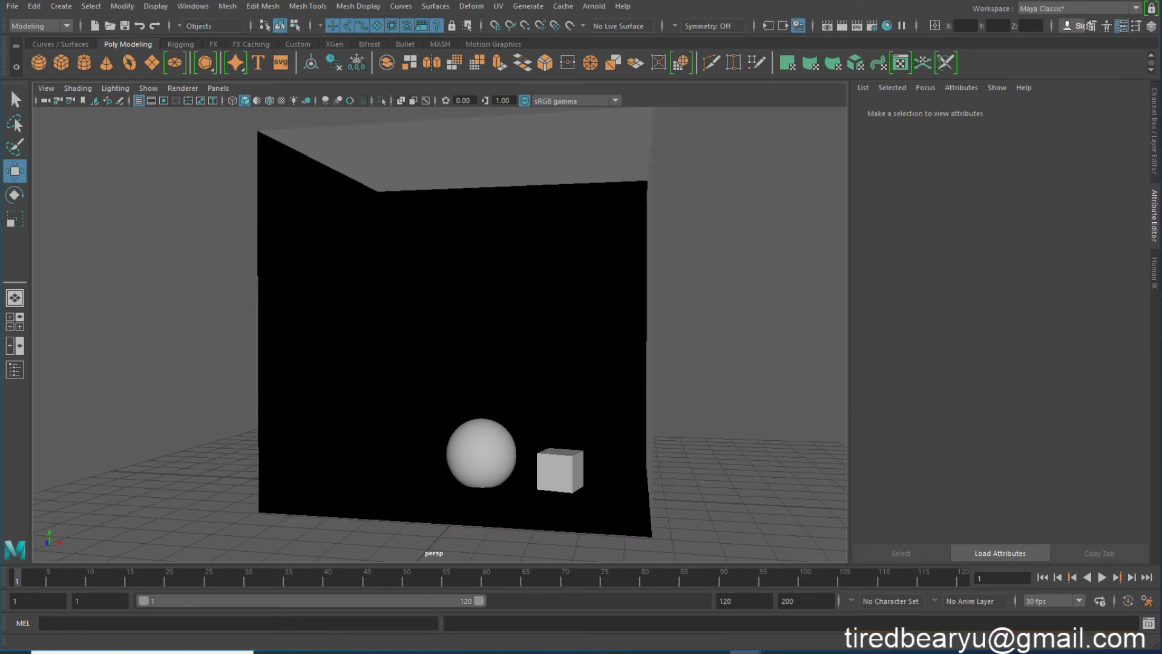
pyautogui.click(594, 6)
pyautogui.click(607, 30)
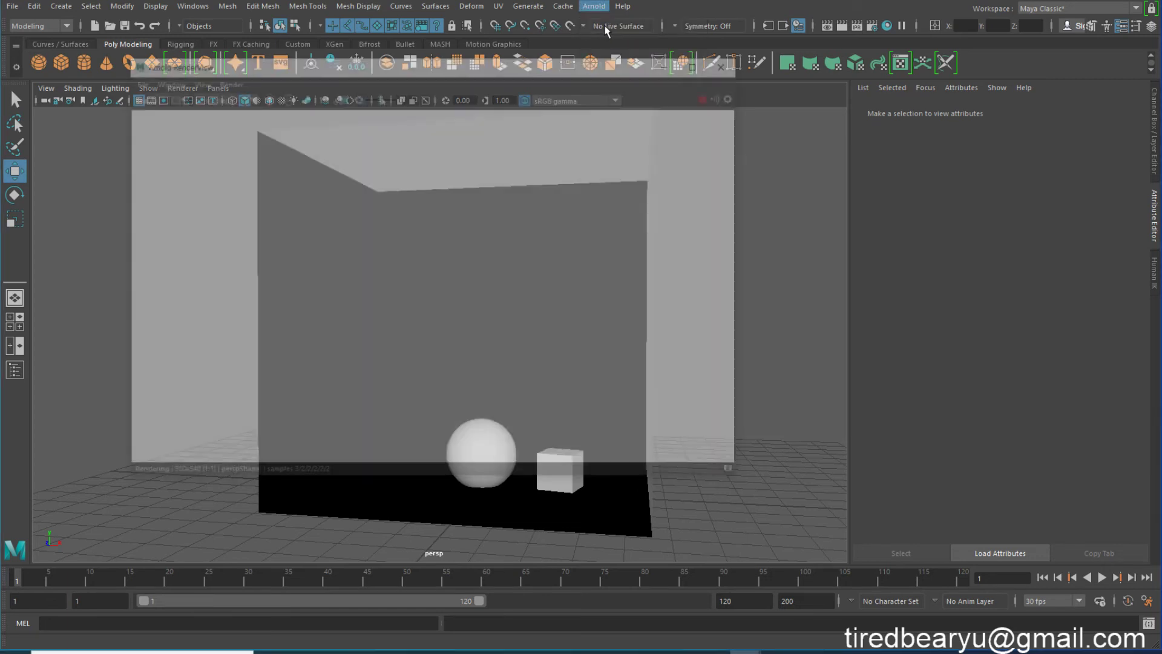